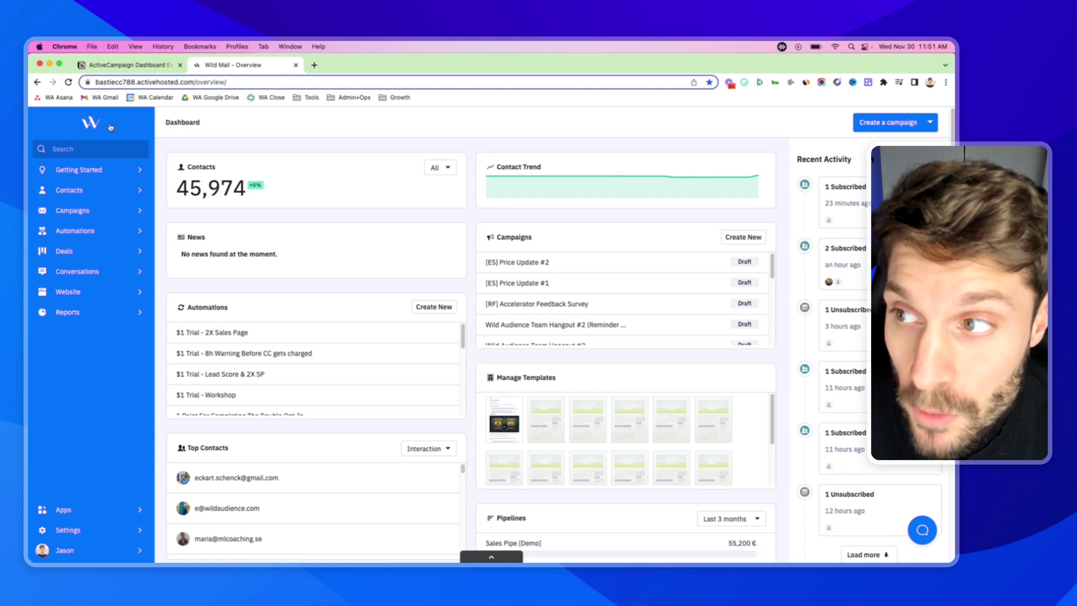
Open the Getting Started onboarding checklist, which shows 9 of 10 tasks done.
click(105, 171)
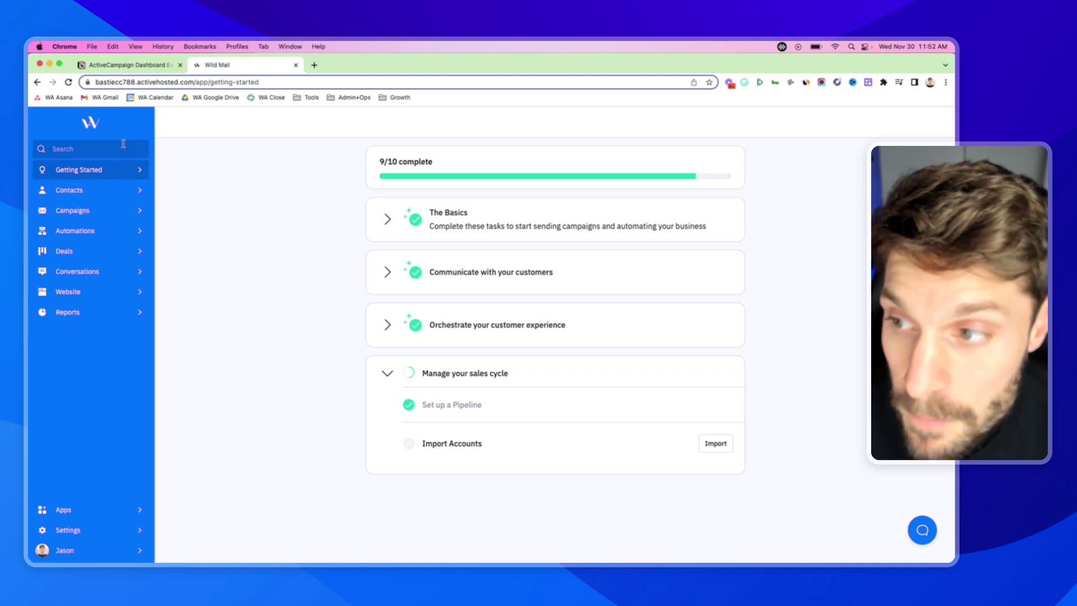
View the Contacts page (45,974 contacts) and toggle its sub-page navigation on and off.
click(140, 193)
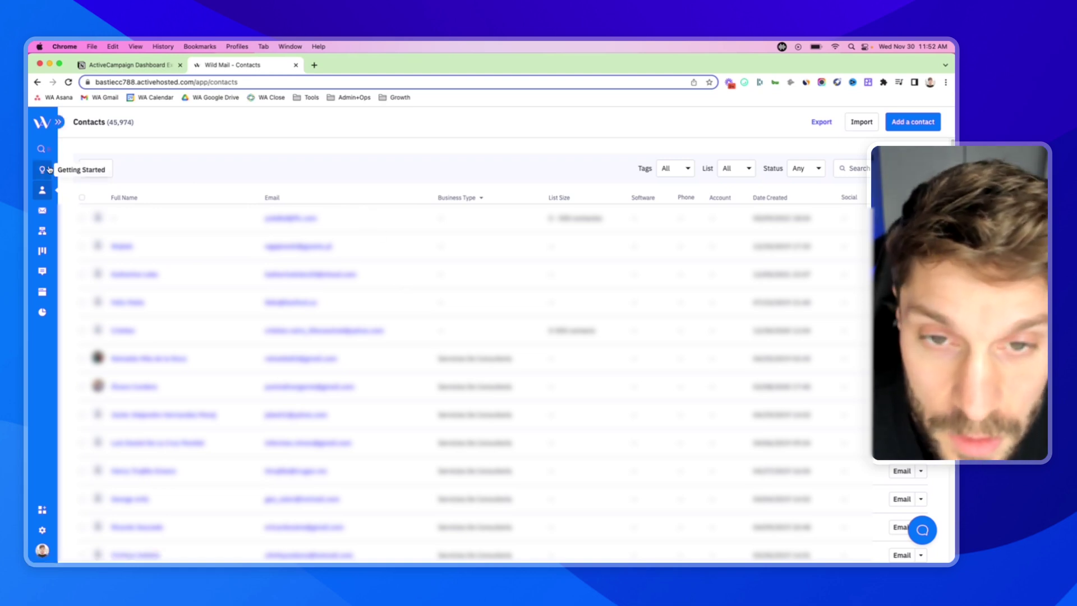
click(58, 123)
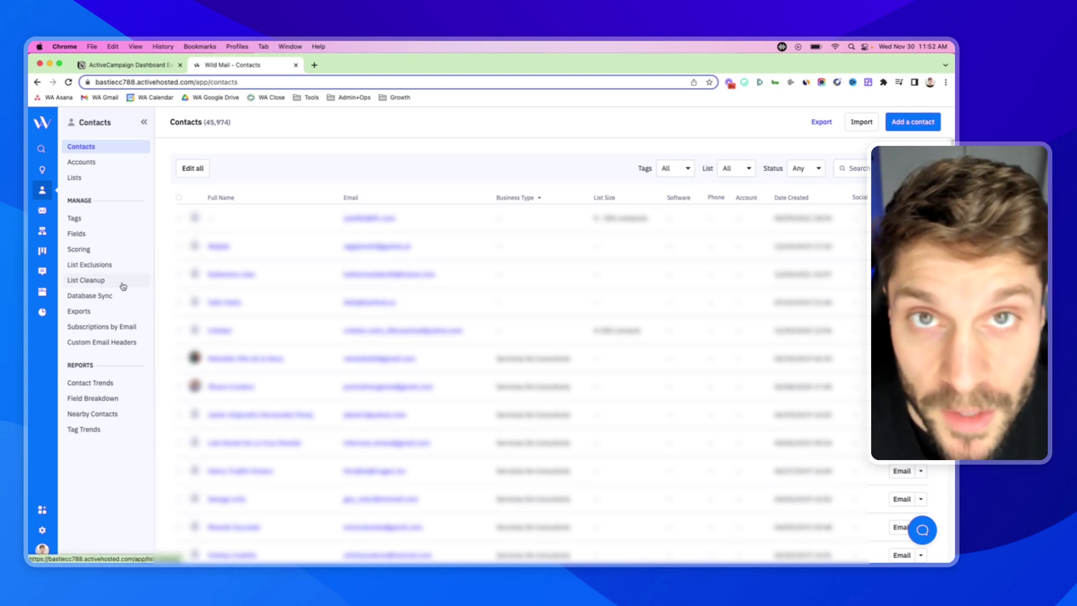
click(144, 123)
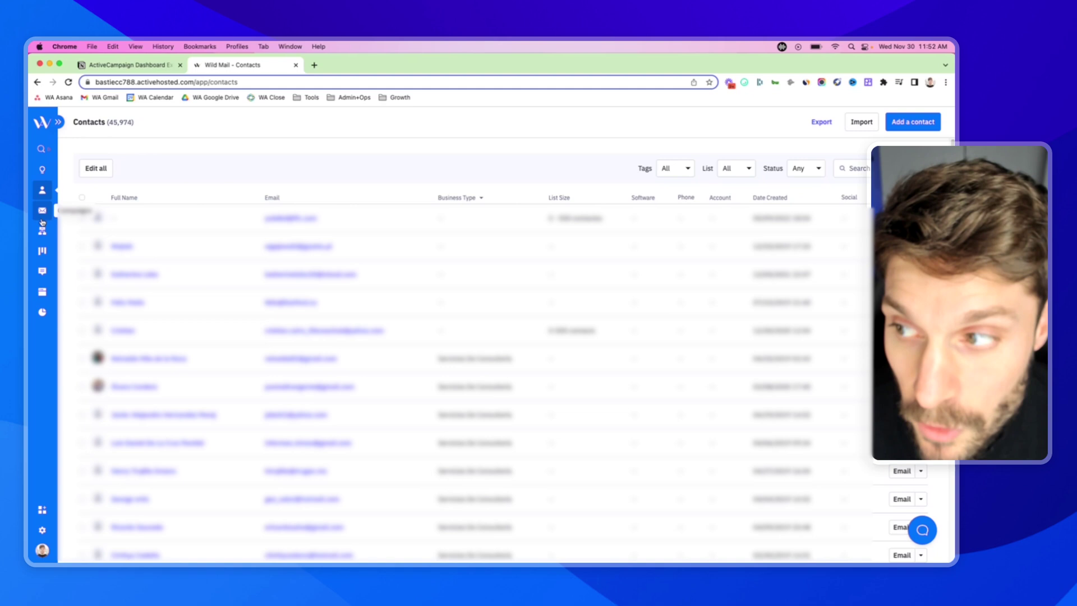
Browse the Campaigns page and its sub-pages, then open the 429-item Automations list.
click(41, 212)
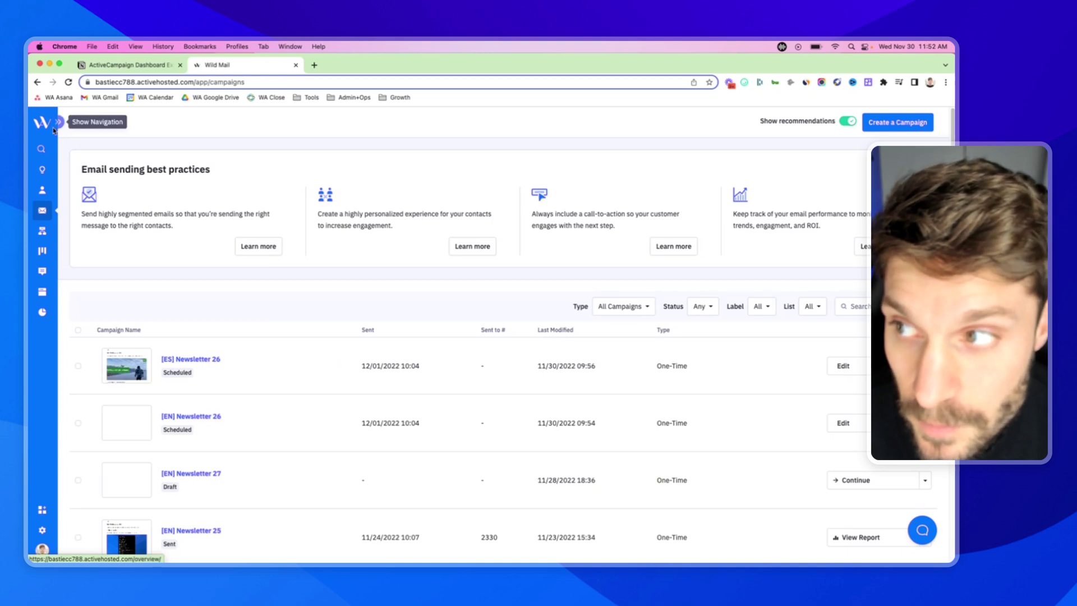
click(59, 123)
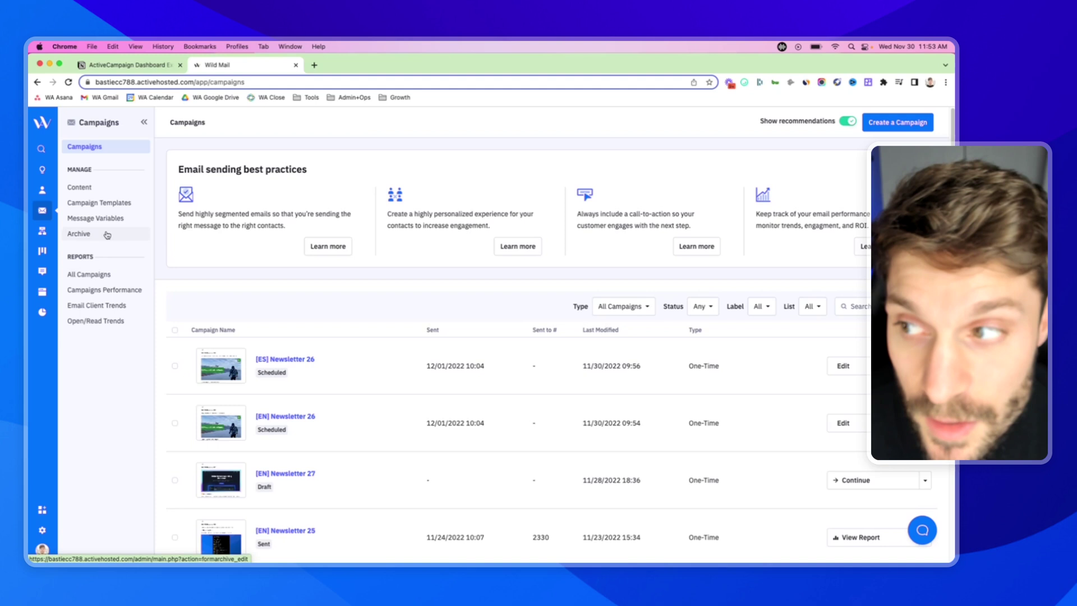
click(42, 234)
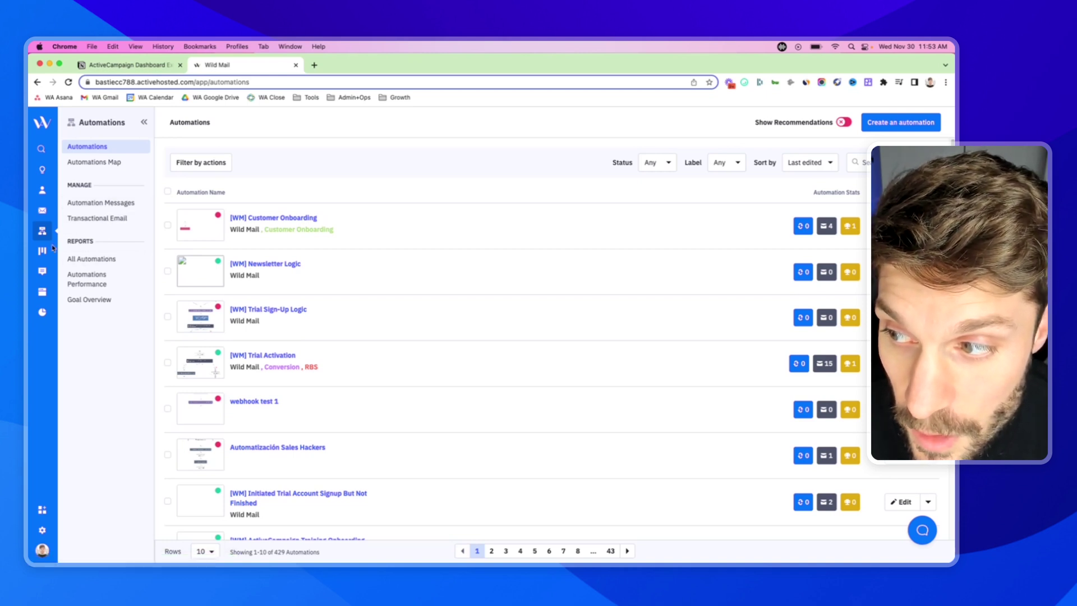
Open the Sales Pipe (Demo) Deals board showing deals in Call completed and Win.
click(53, 248)
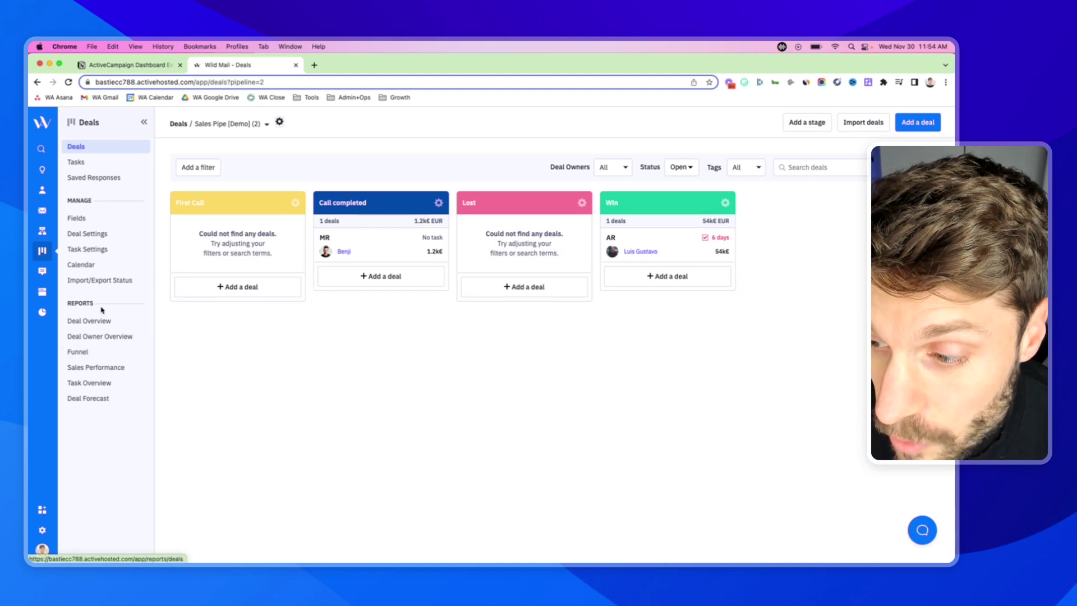
Check the website forms list, then open Campaign Reports listing sent newsletters like [EN] Newsletter 25.
click(42, 291)
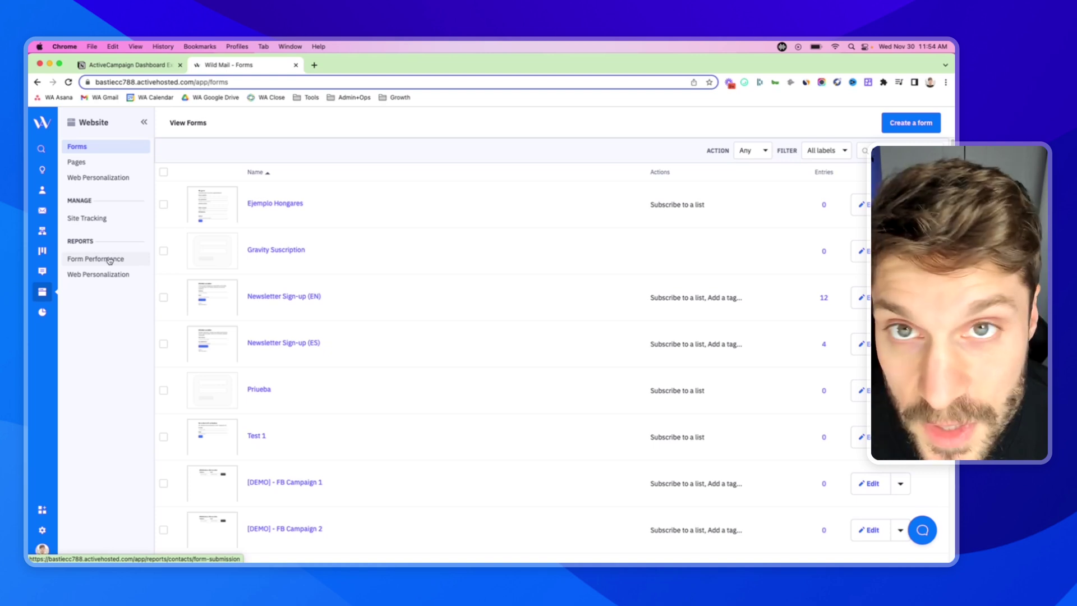
click(42, 313)
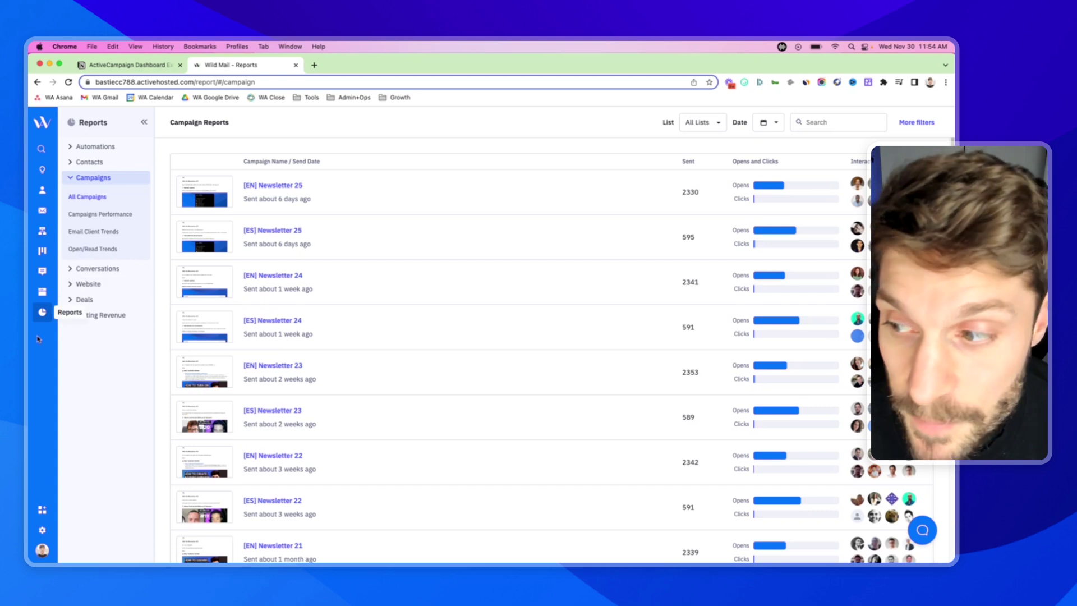
Visit Account Settings and the Apps integrations directory, then head back toward the dashboard.
click(44, 530)
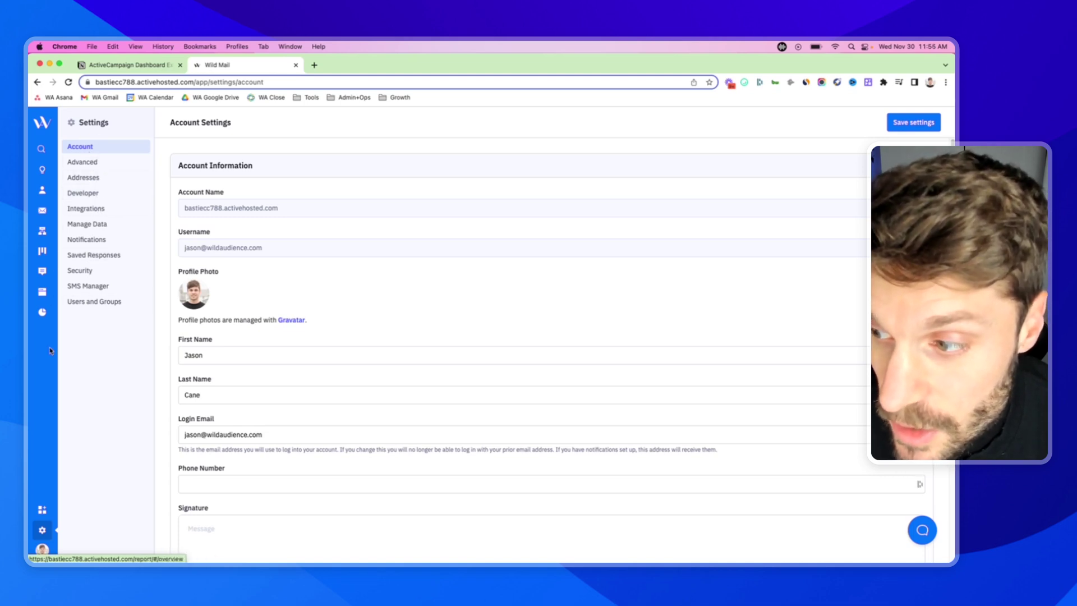
click(42, 509)
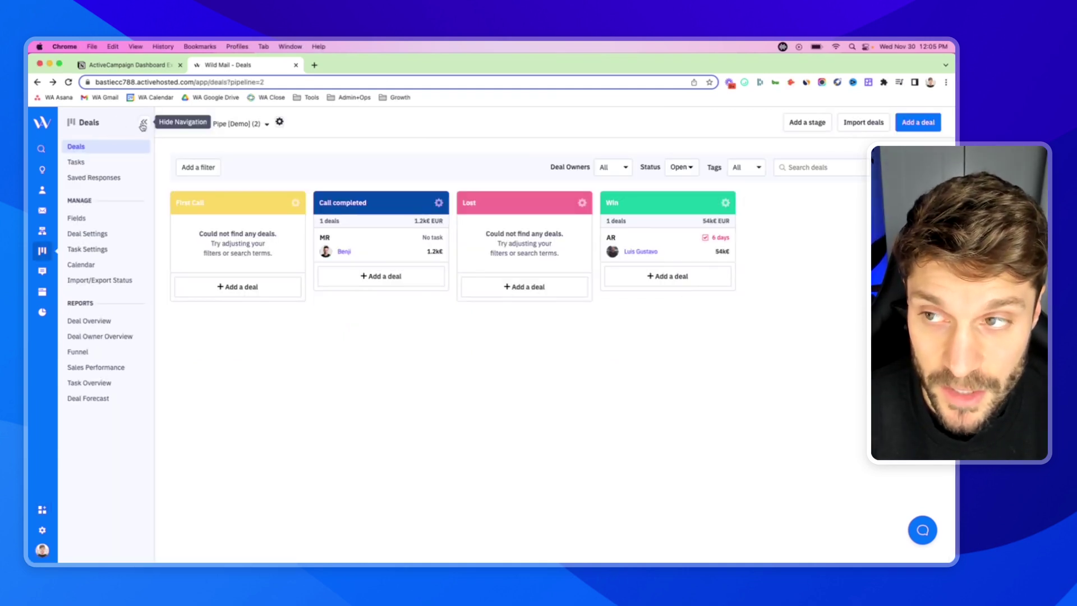
click(42, 127)
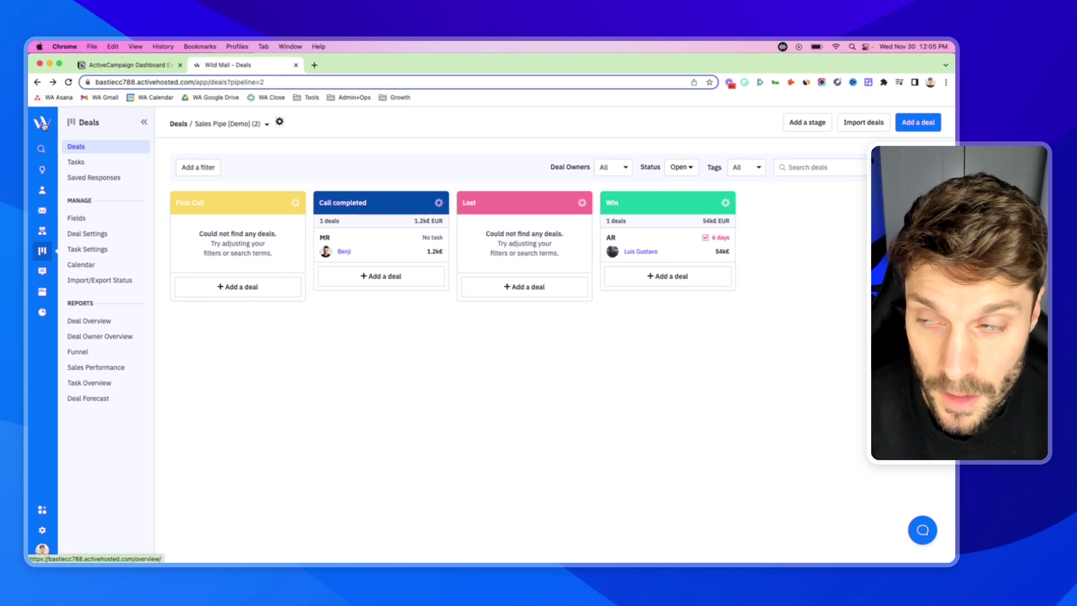
In the Notion dashboard notes, toggle Left Menu and expand the Main Dashboard widget descriptions.
click(126, 64)
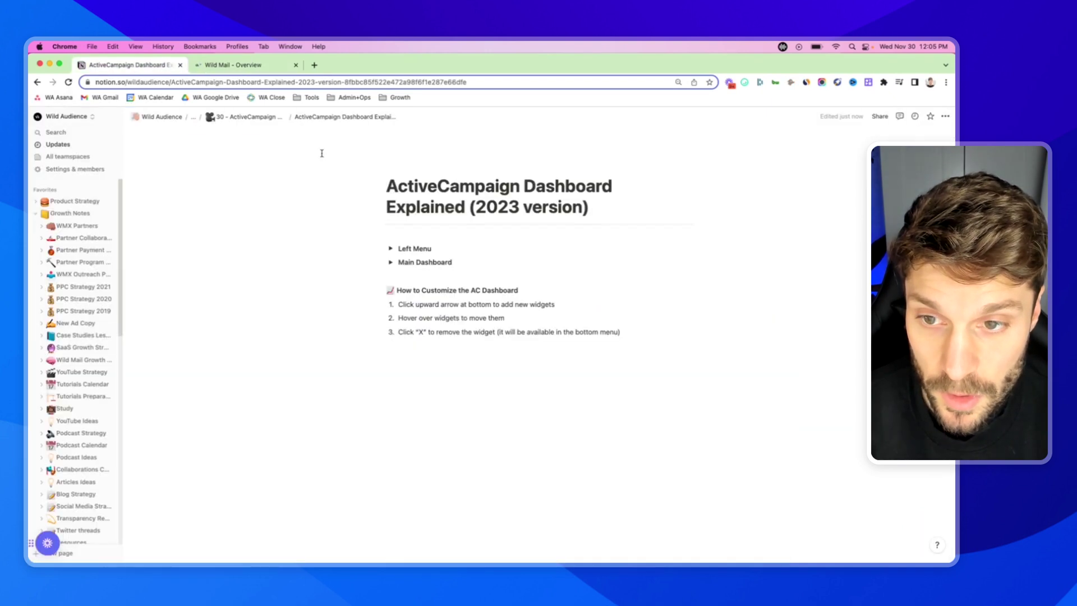
click(391, 249)
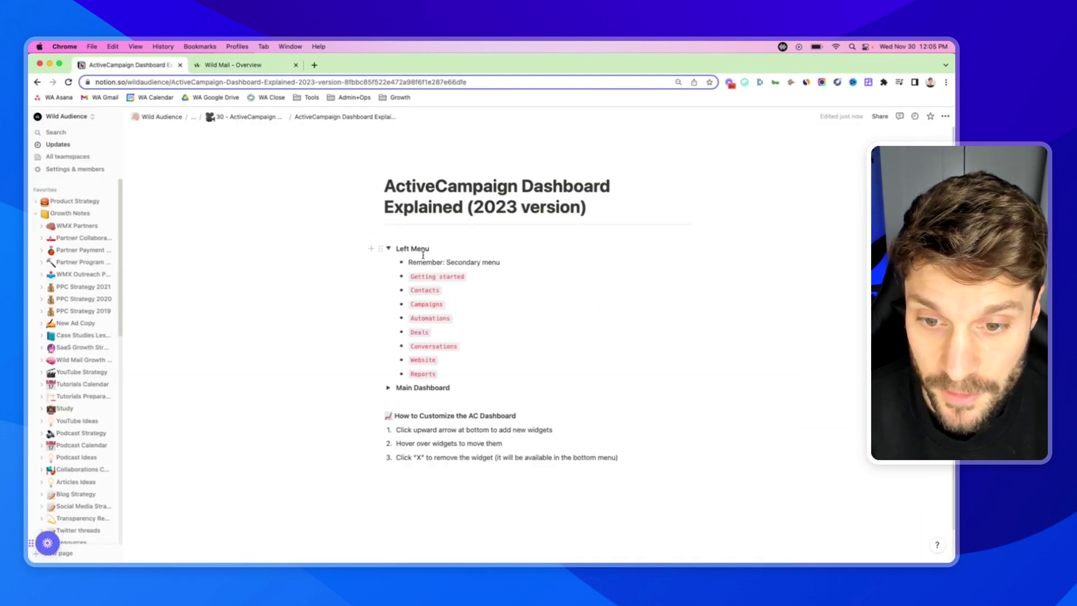
click(389, 248)
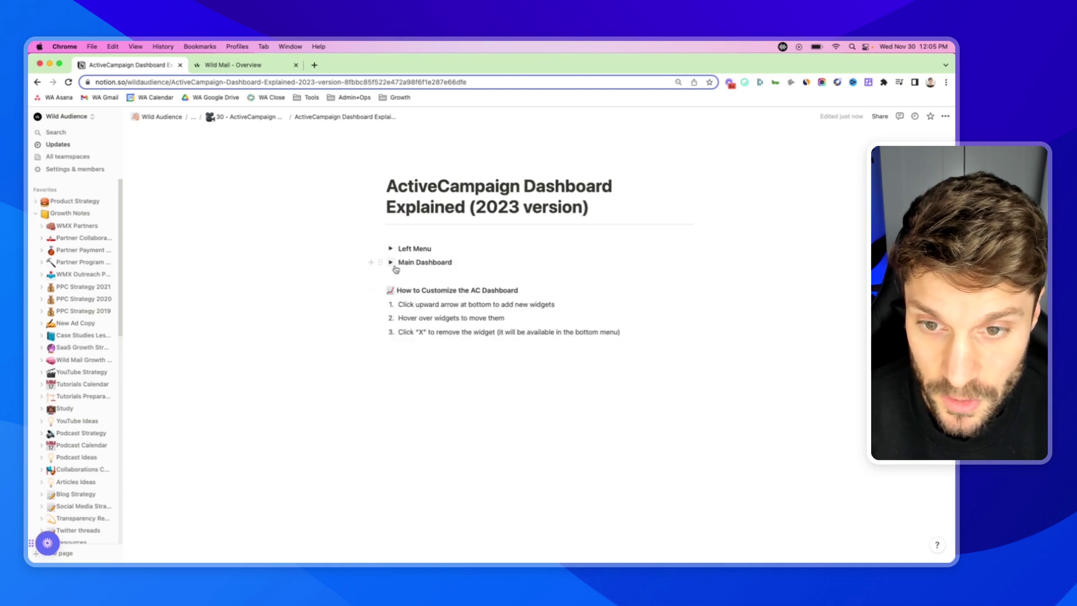
click(391, 263)
scroll(426, 274, down, 1)
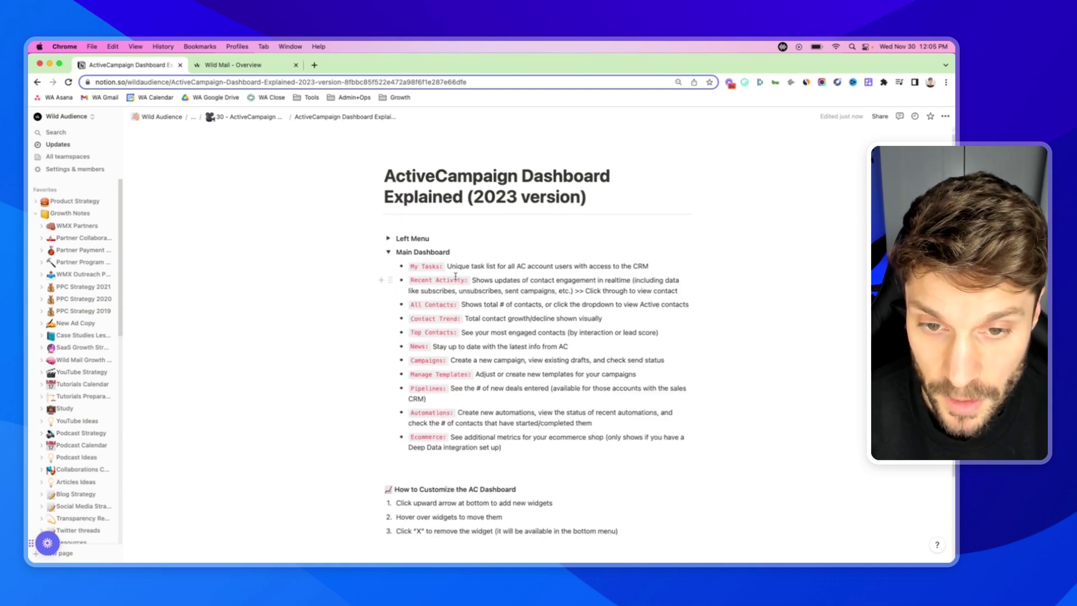
Compare the notes with the ActiveCampaign dashboard, ending back on the Notion page.
click(242, 64)
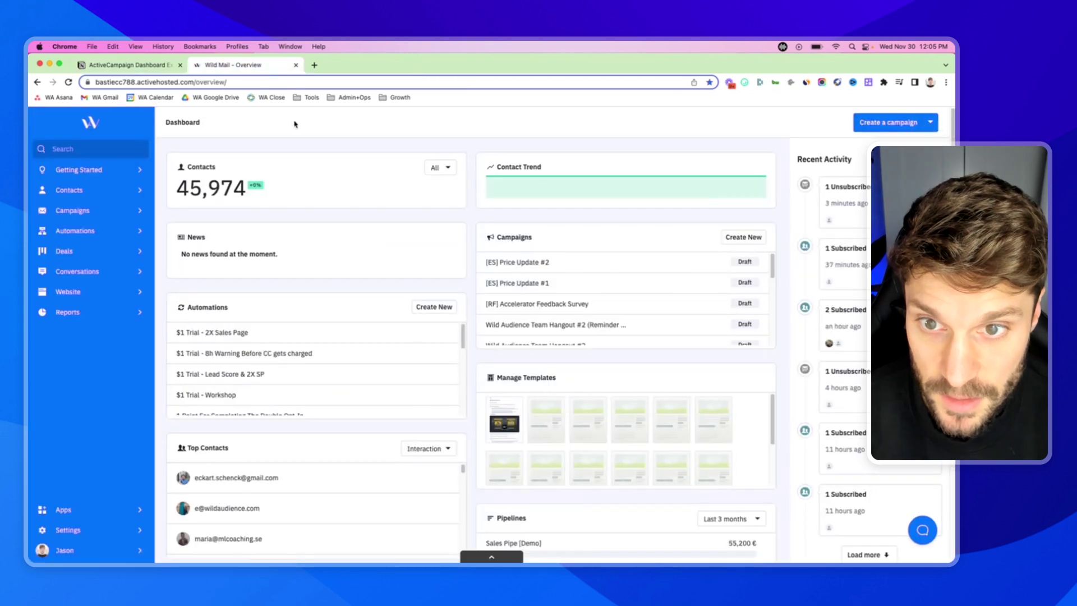
click(160, 70)
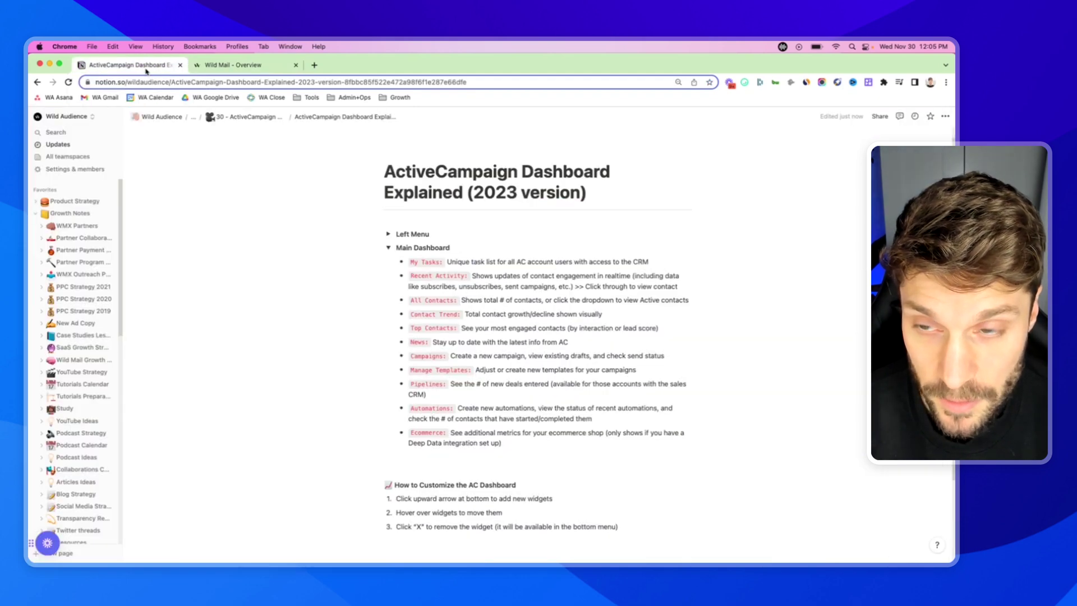
click(215, 67)
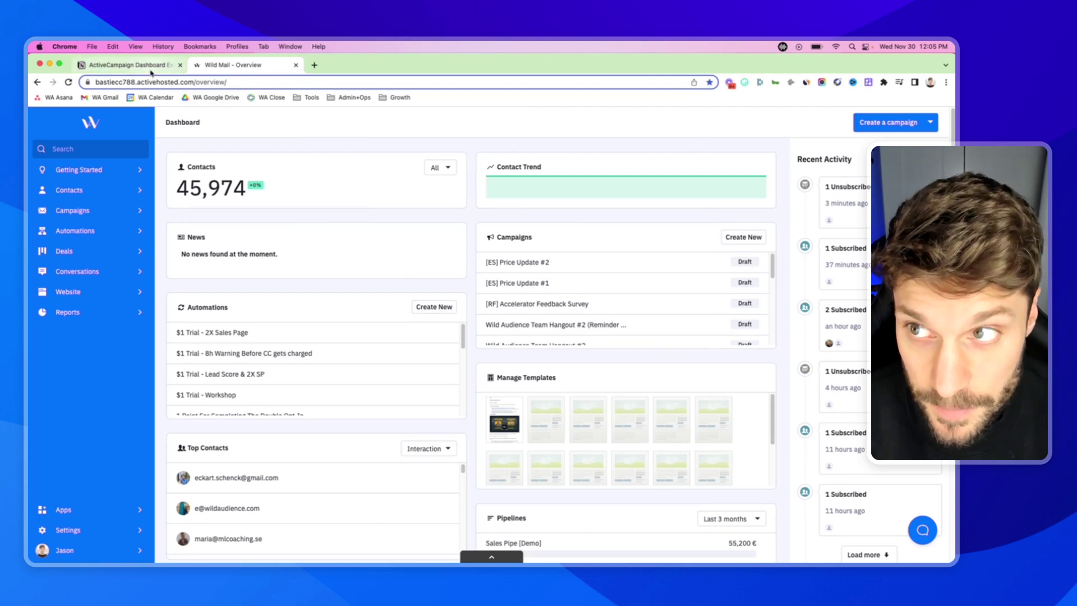
click(127, 65)
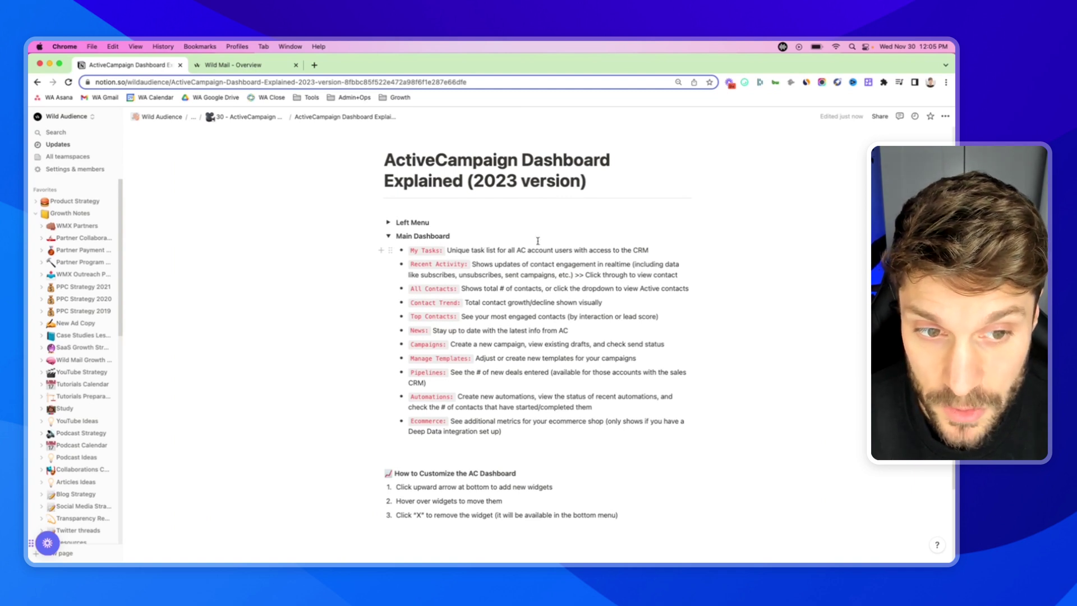
Scroll through the ActiveCampaign dashboard, glance at the Notion notes, and return to it.
click(259, 66)
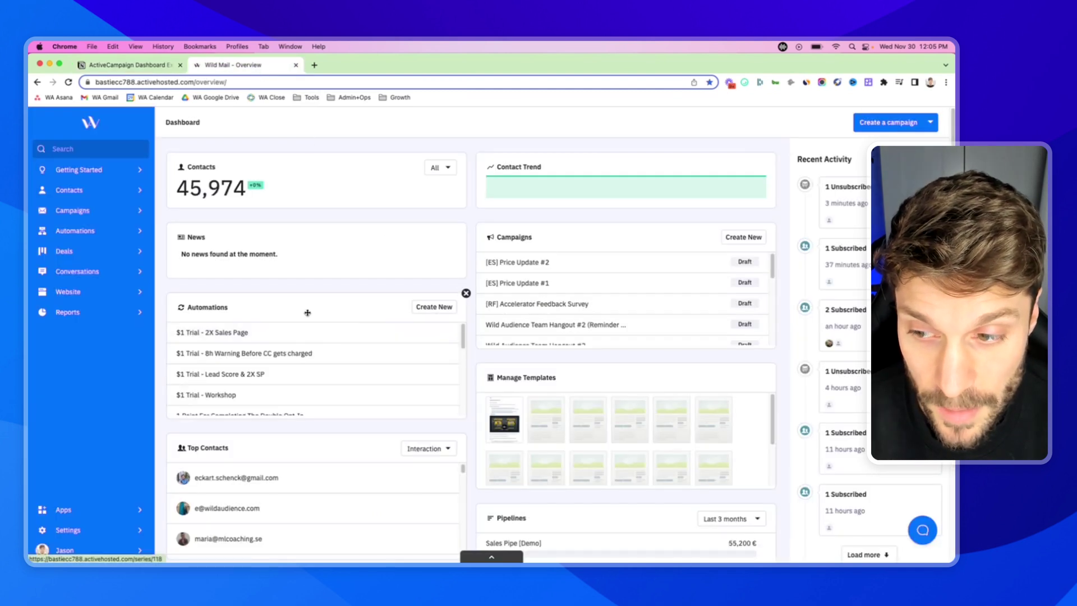
scroll(307, 312, down, 3)
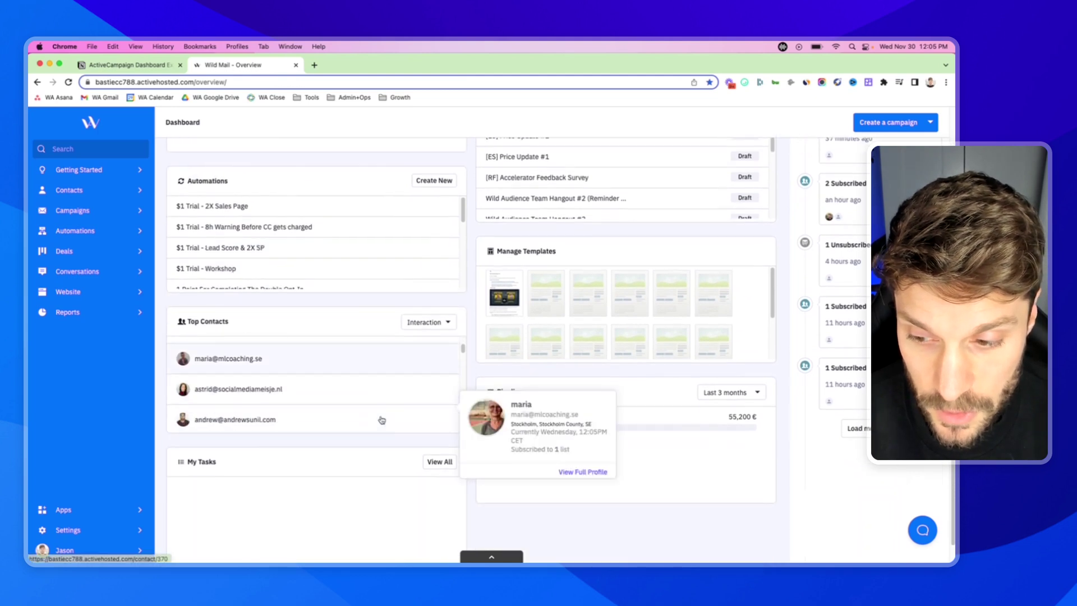
scroll(381, 419, down, 5)
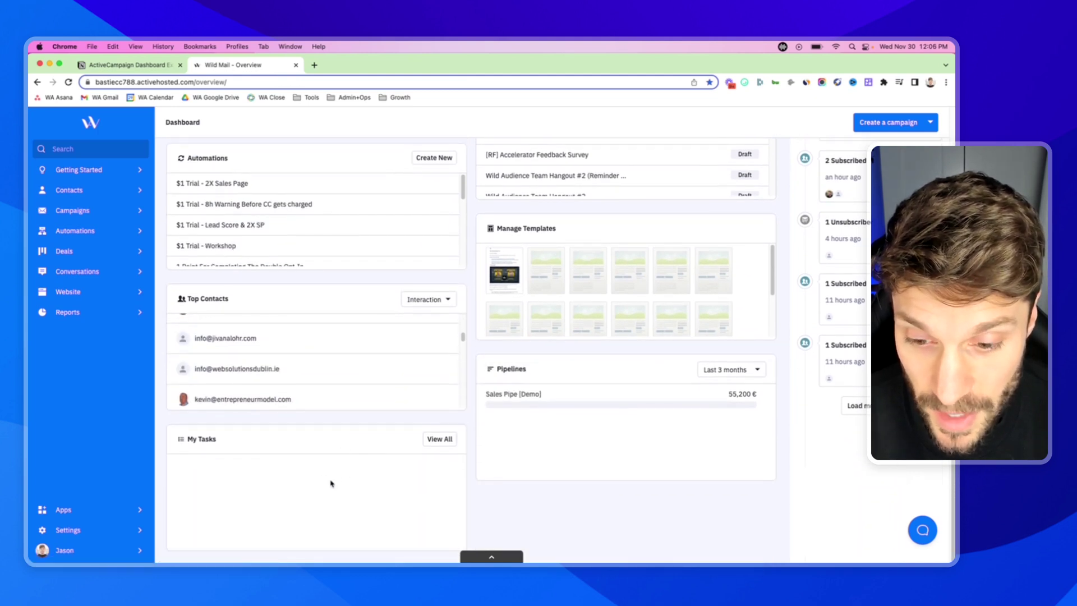
scroll(335, 483, up, 3)
scroll(337, 488, down, 2)
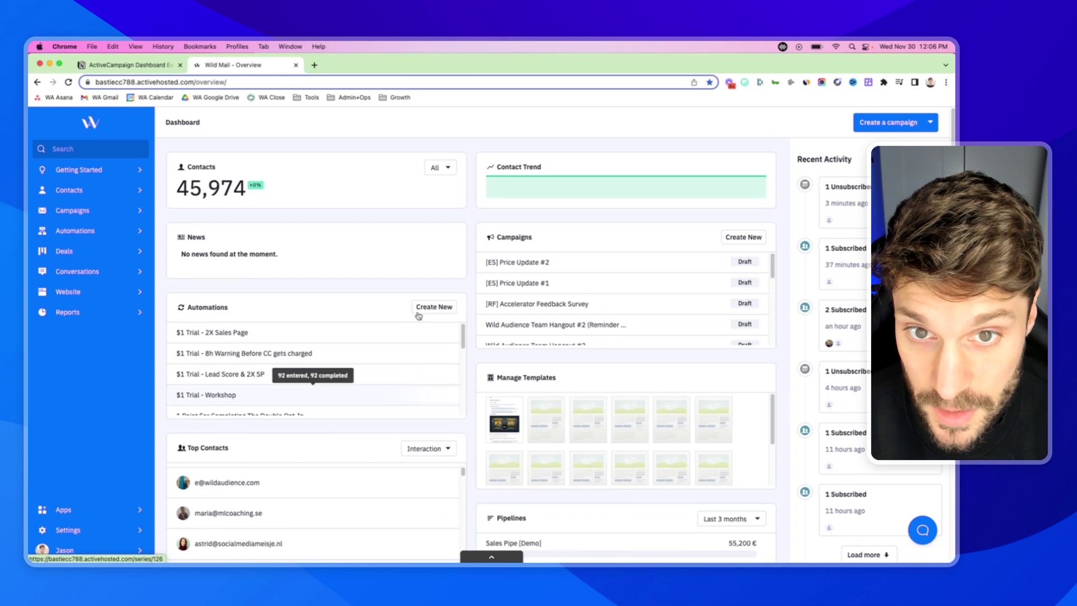
scroll(348, 365, down, 3)
scroll(193, 272, up, 5)
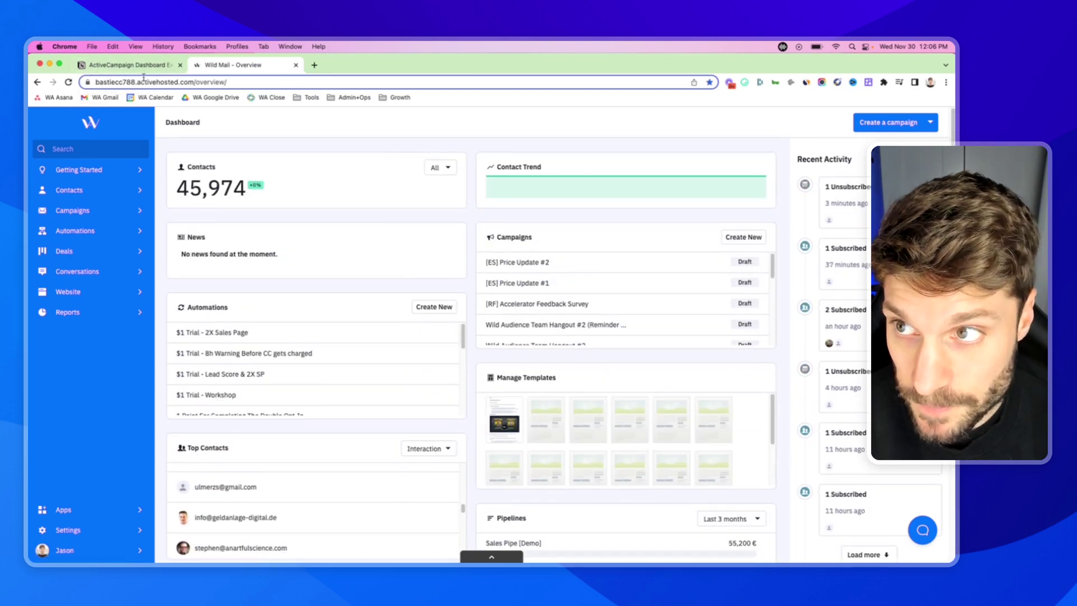
click(144, 67)
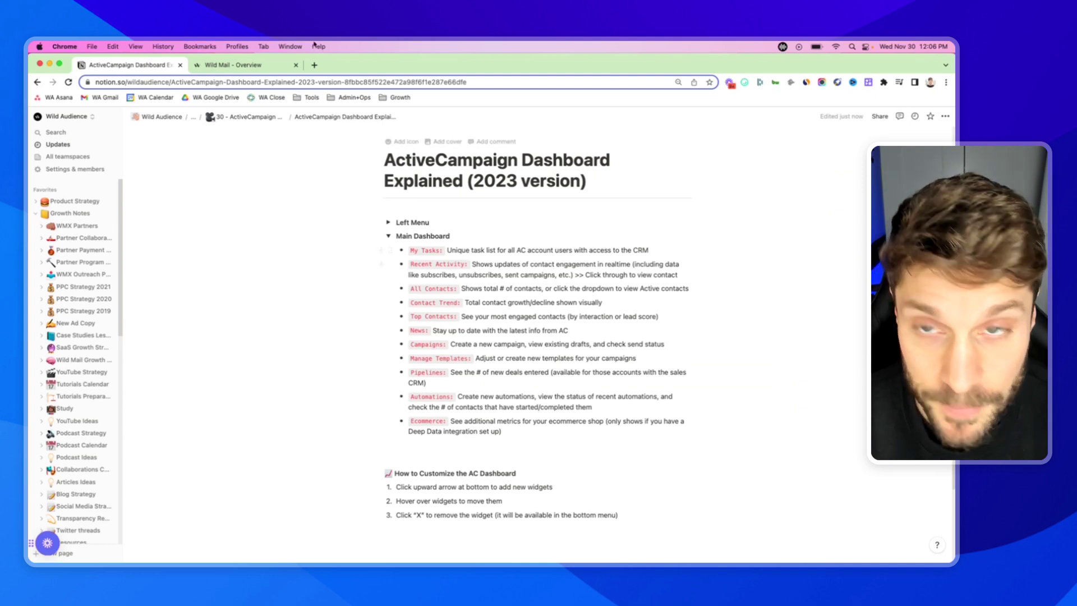
click(233, 66)
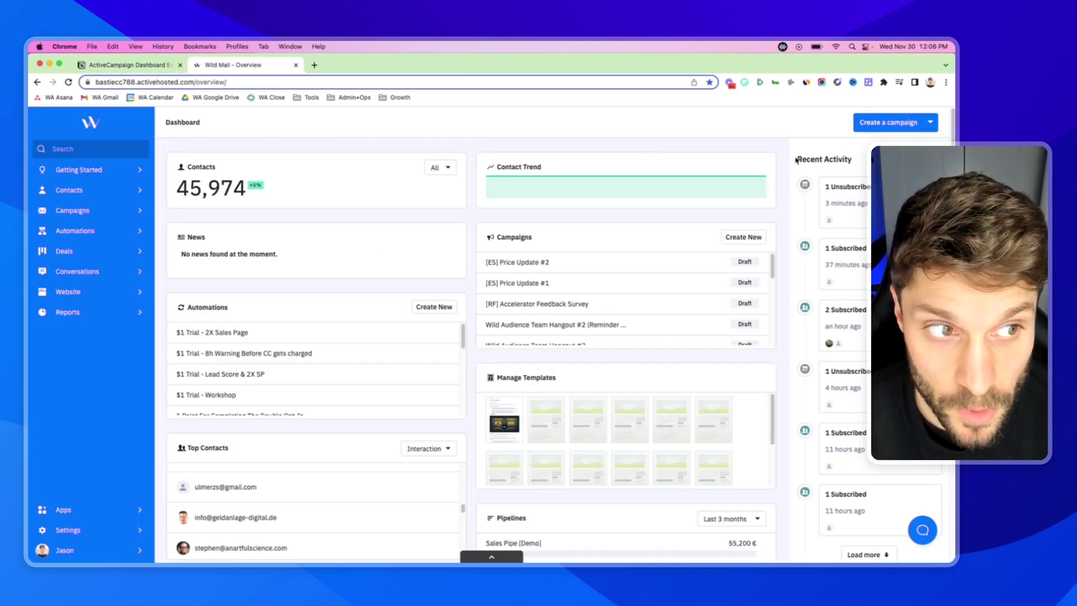
Highlight the Recent Activity heading, then show a subscriber's contact preview card from the feed.
drag(796, 160, 855, 162)
scroll(859, 230, down, 3)
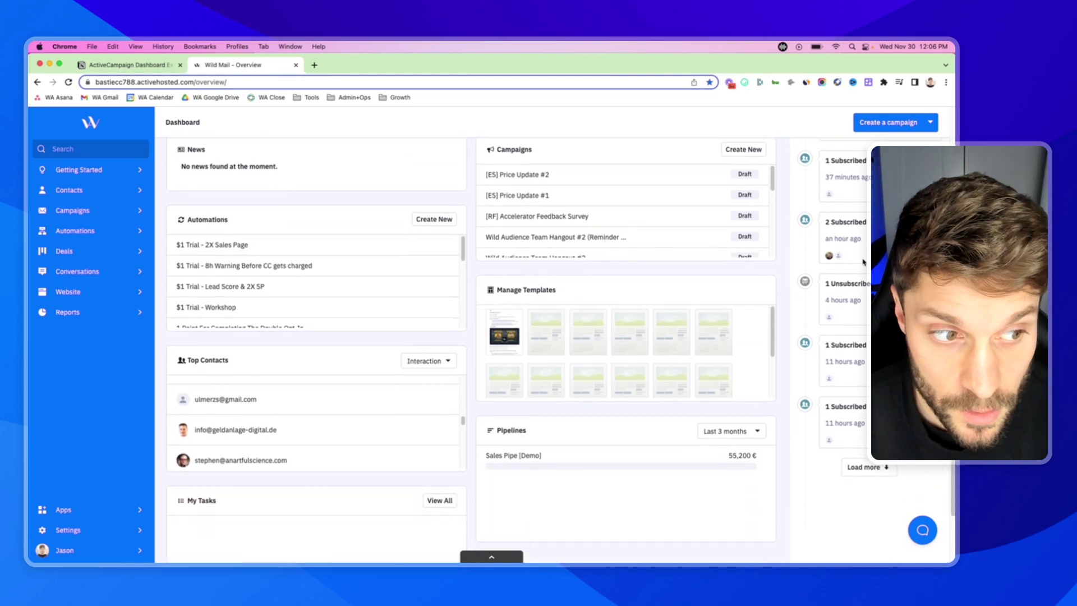
scroll(864, 281, up, 3)
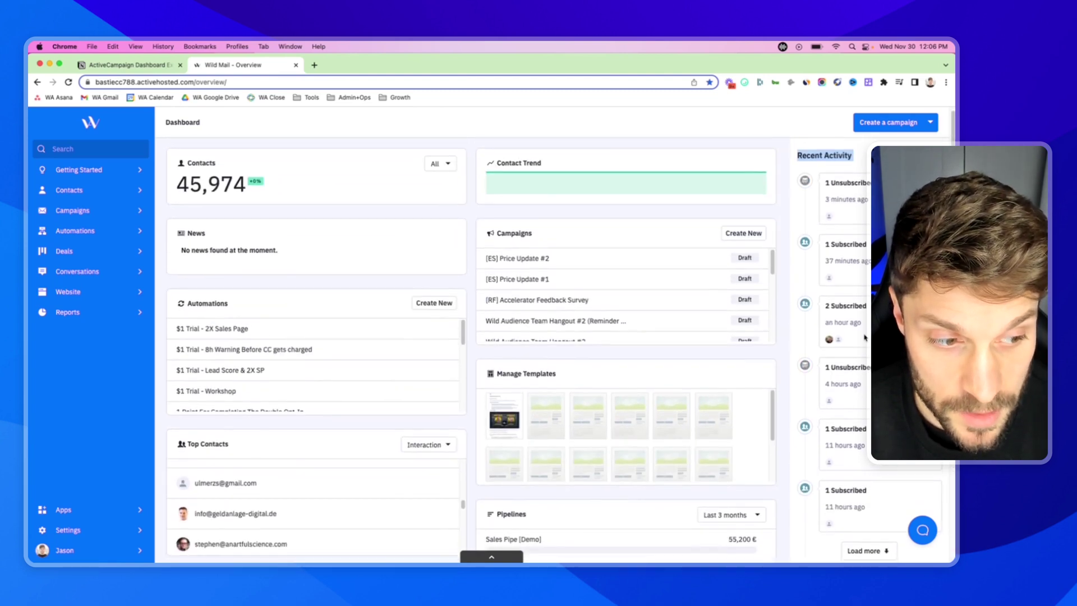
scroll(862, 298, down, 2)
scroll(862, 298, up, 2)
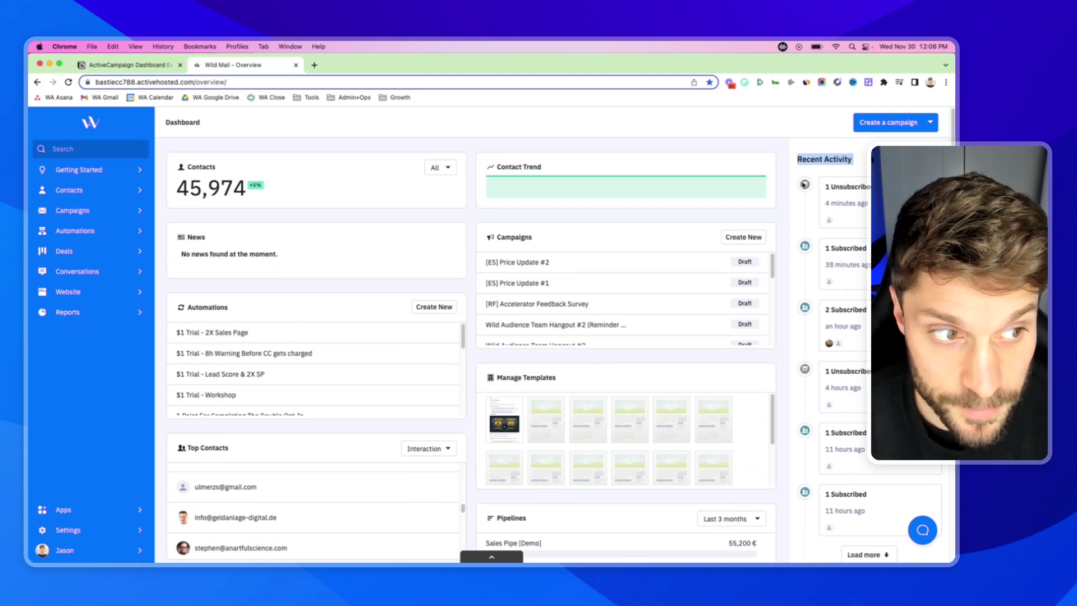
click(844, 211)
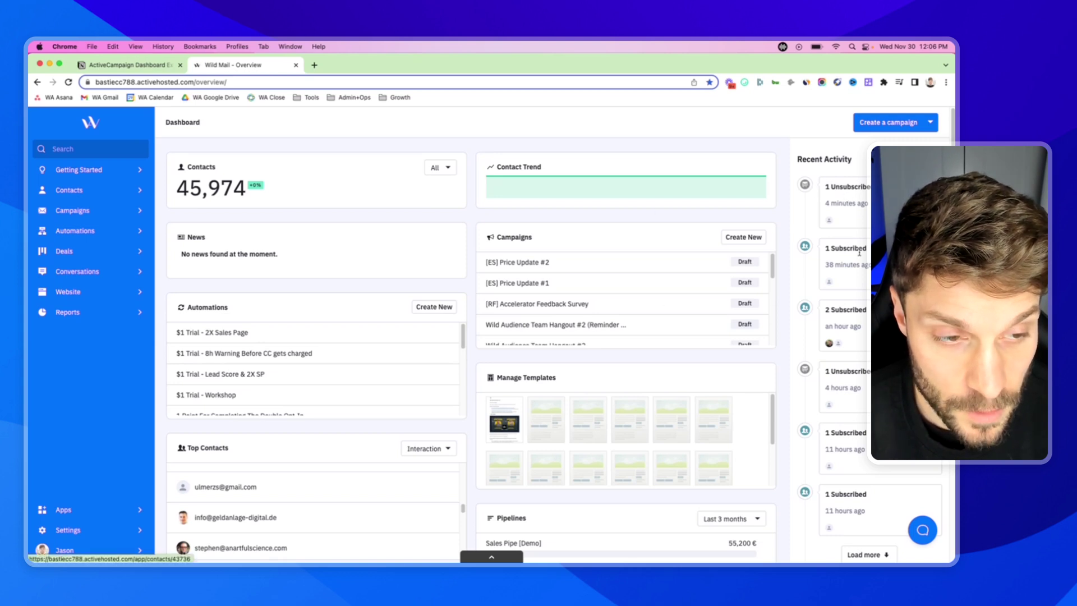
mouse_move(829, 221)
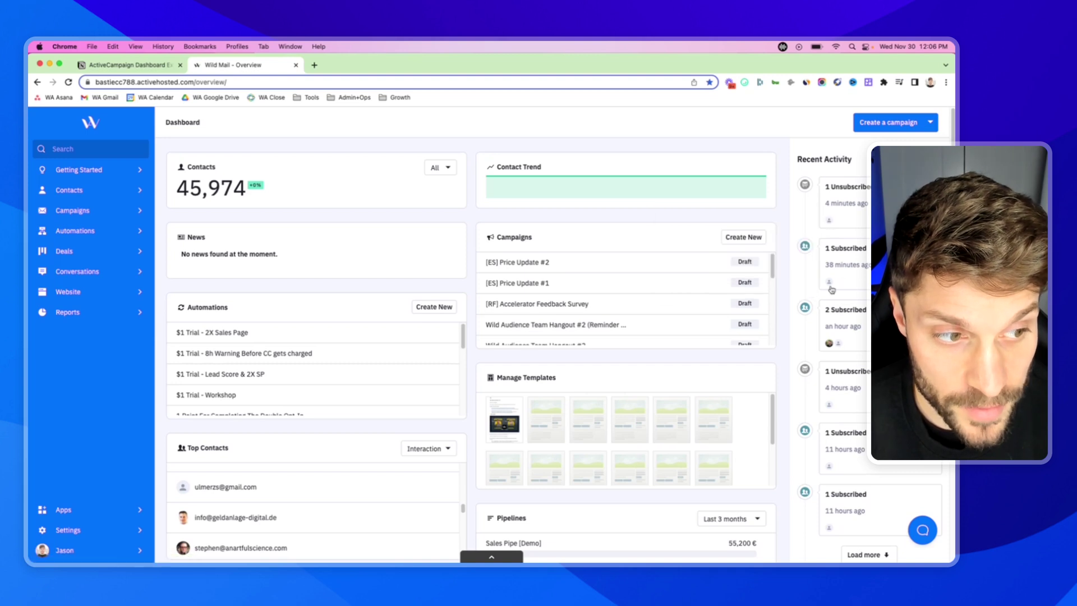
click(157, 65)
scroll(429, 277, down, 1)
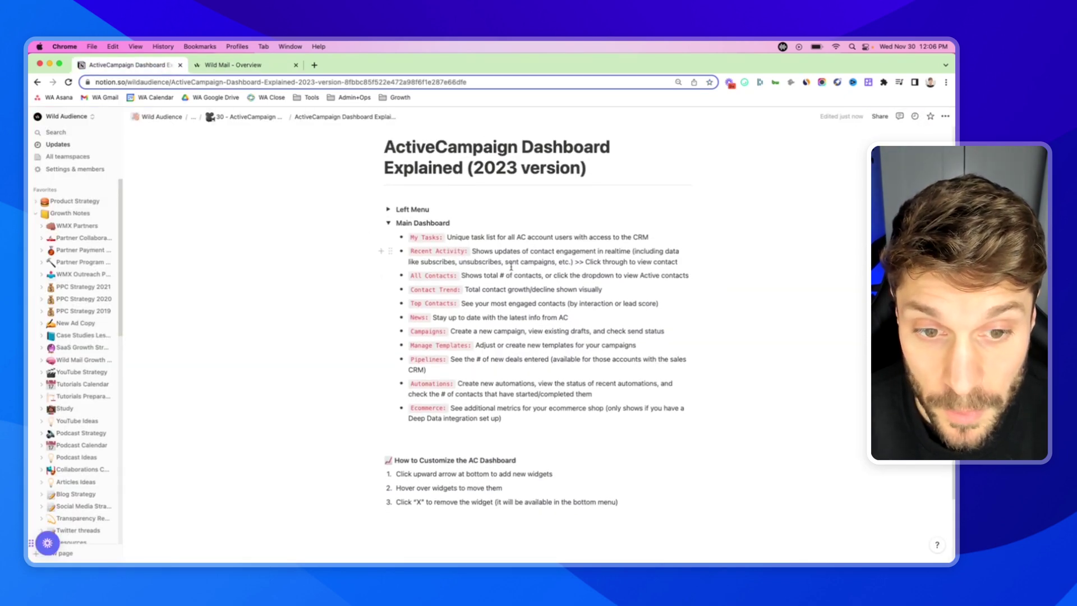
click(263, 65)
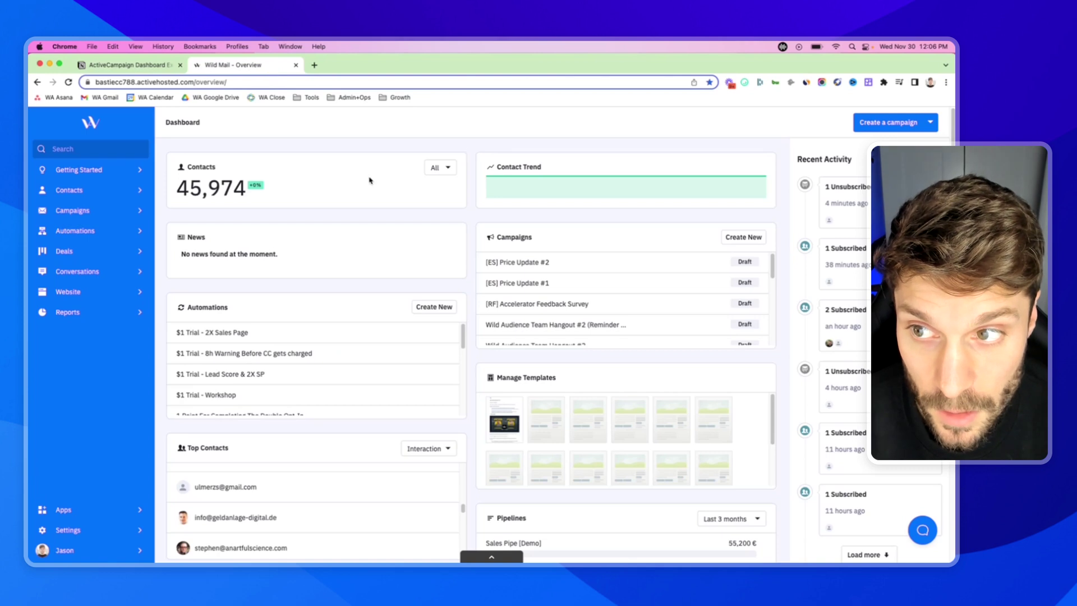
click(443, 171)
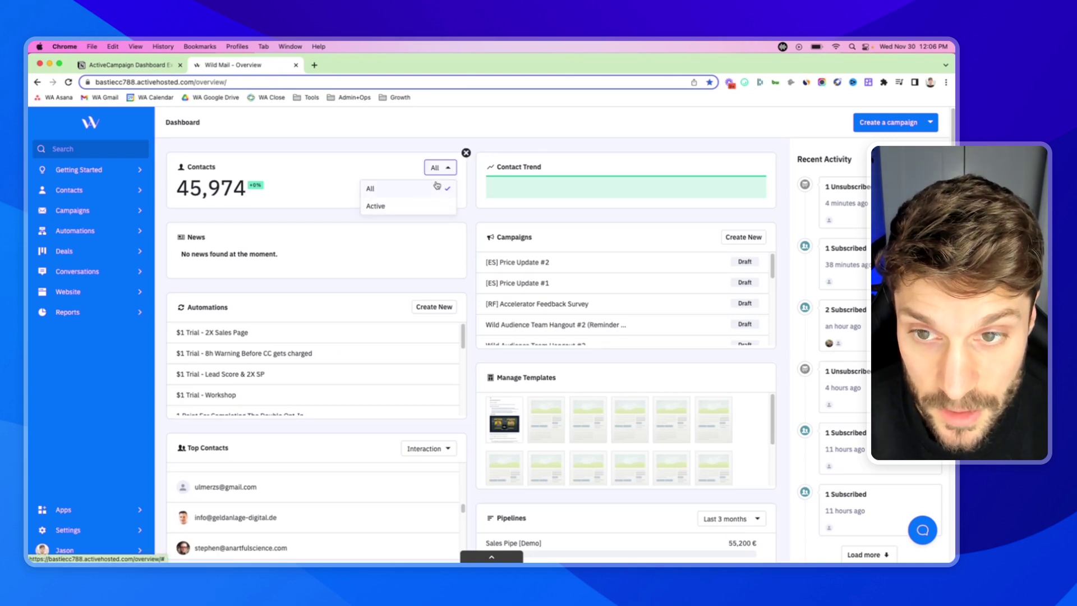
click(433, 144)
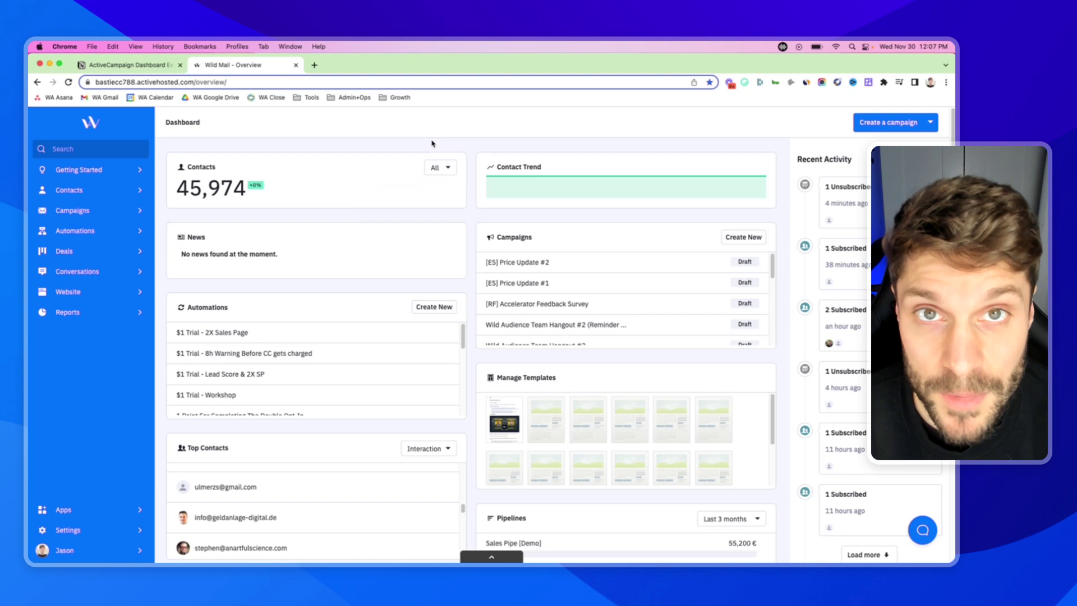
click(168, 68)
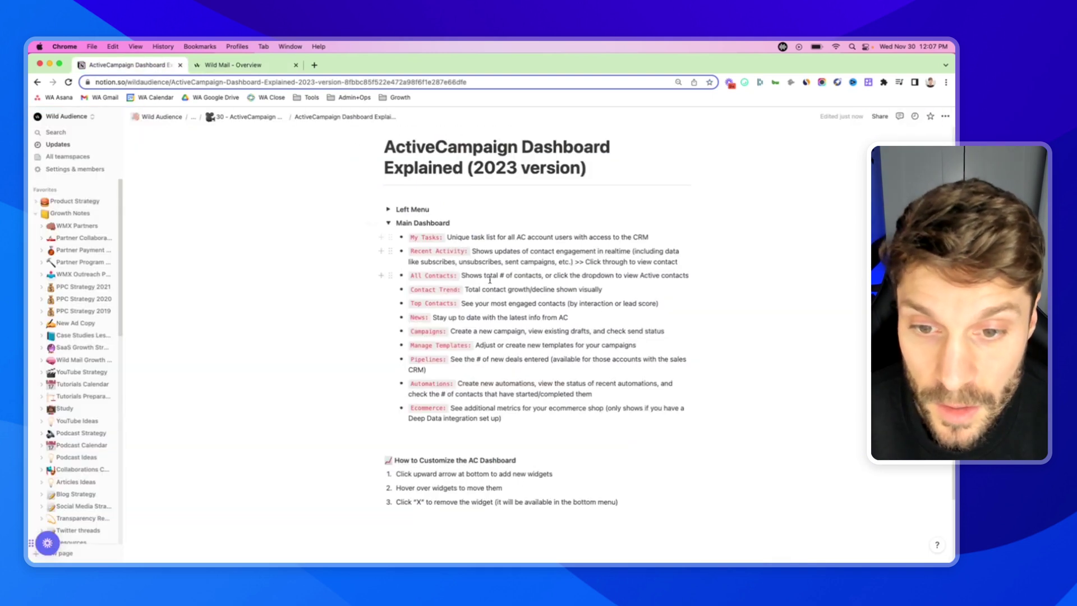
scroll(407, 259, down, 2)
scroll(406, 258, down, 1)
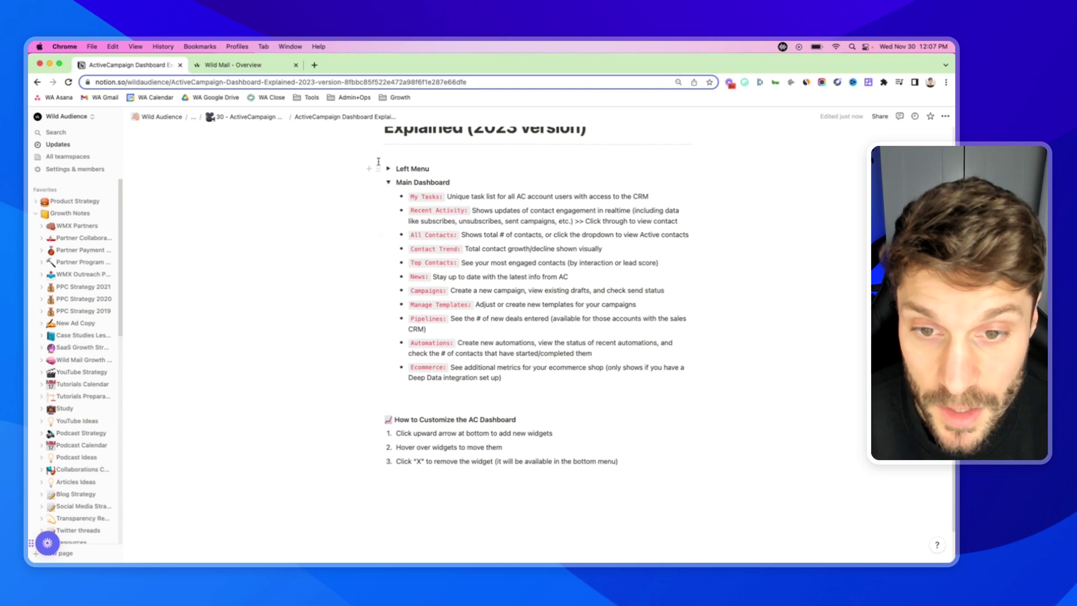
drag(477, 254, 552, 249)
click(552, 248)
click(258, 66)
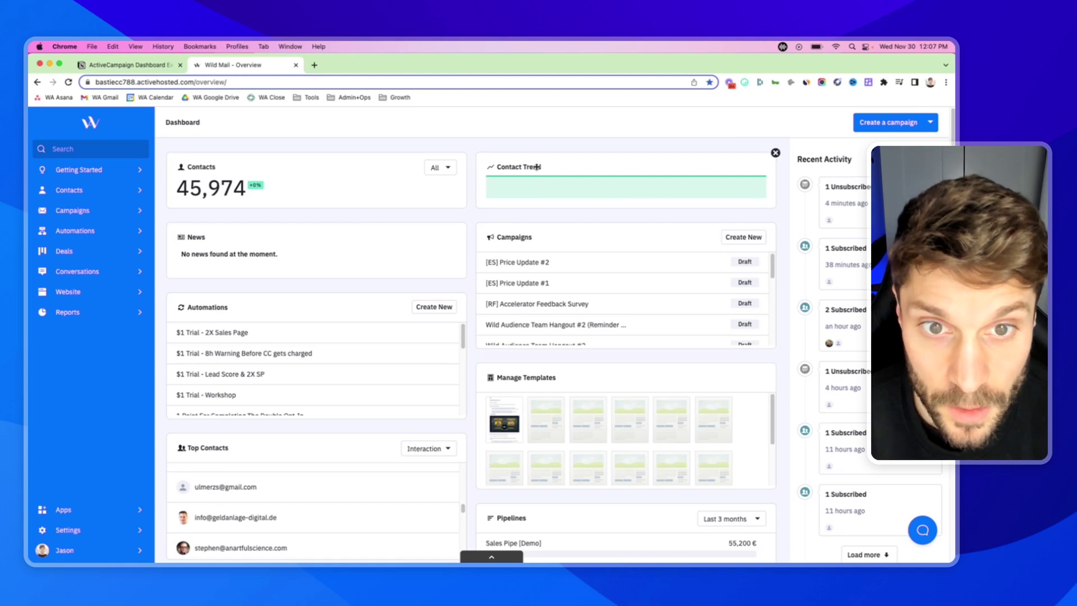
click(716, 179)
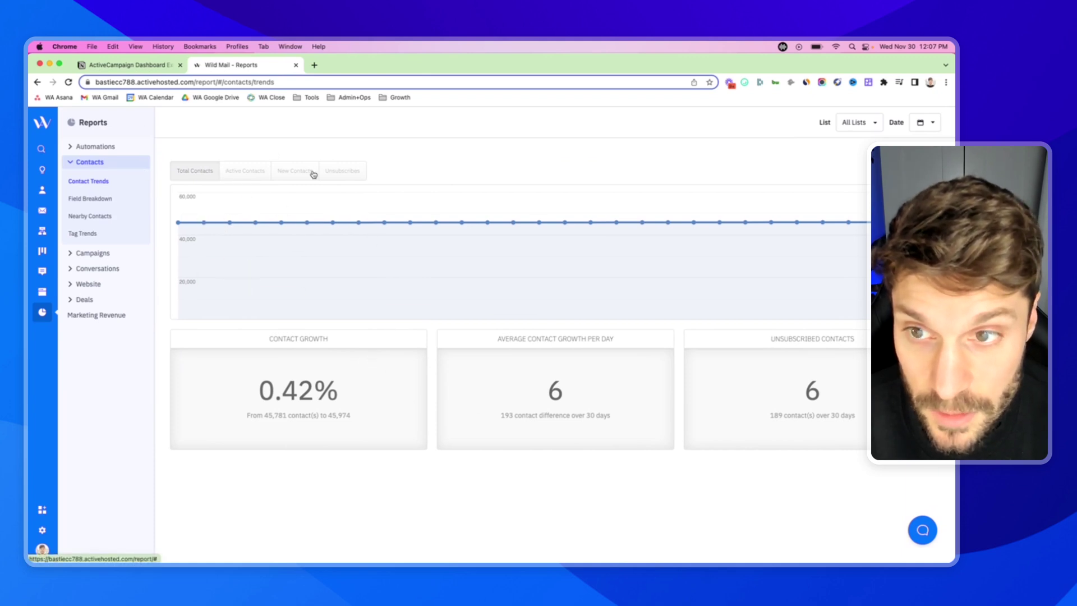
click(274, 174)
click(245, 174)
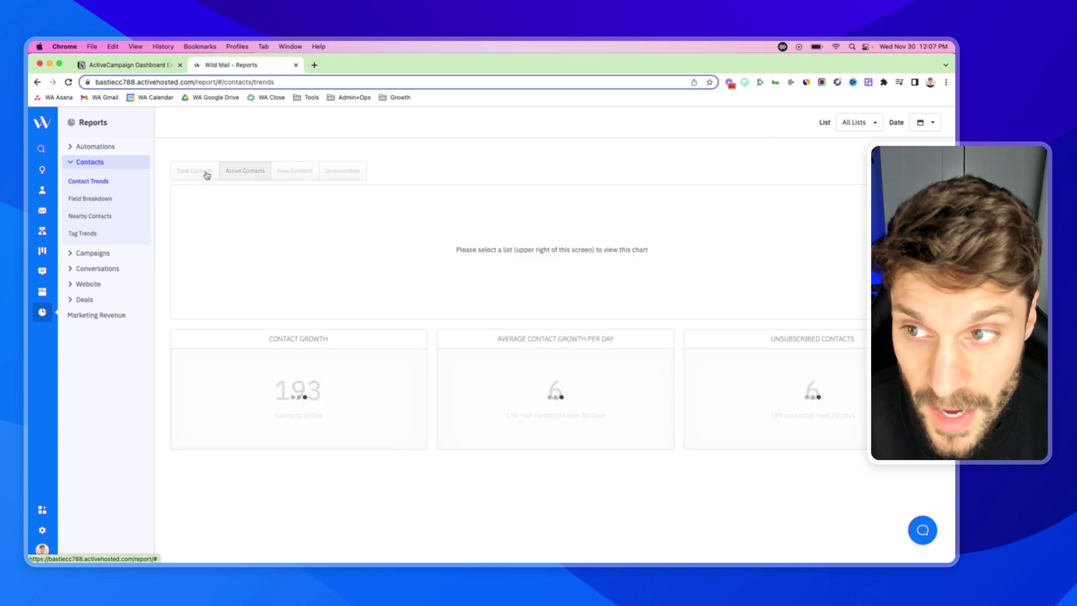
click(206, 174)
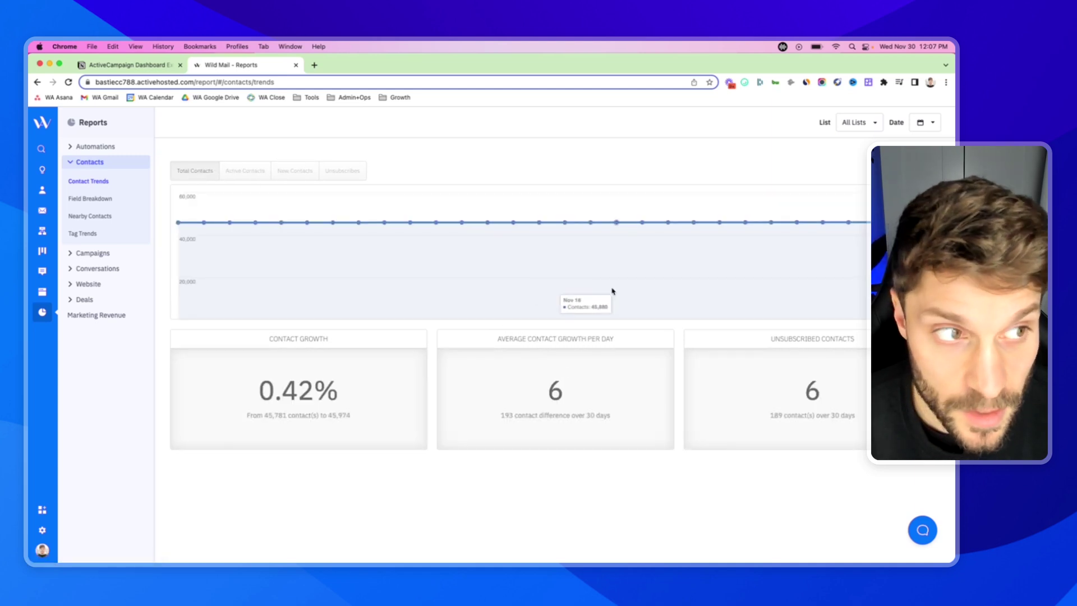
click(927, 127)
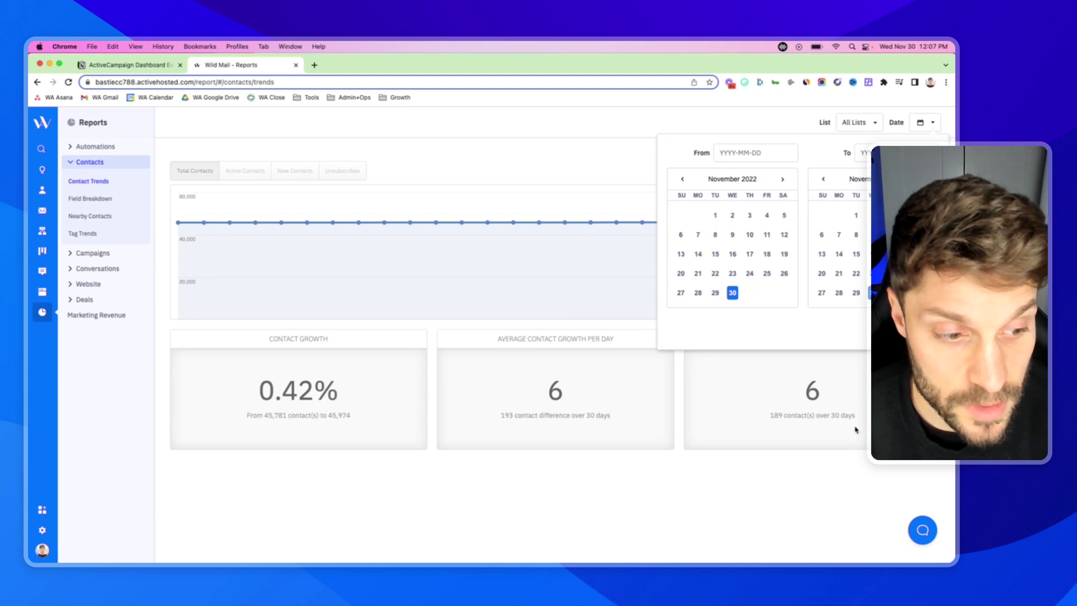
click(117, 65)
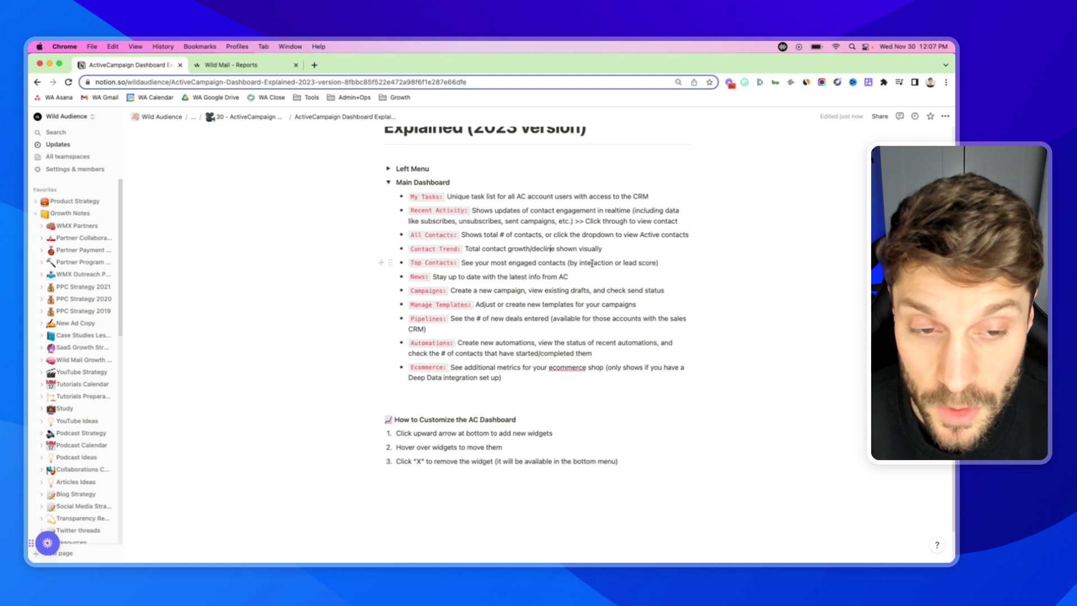
click(253, 67)
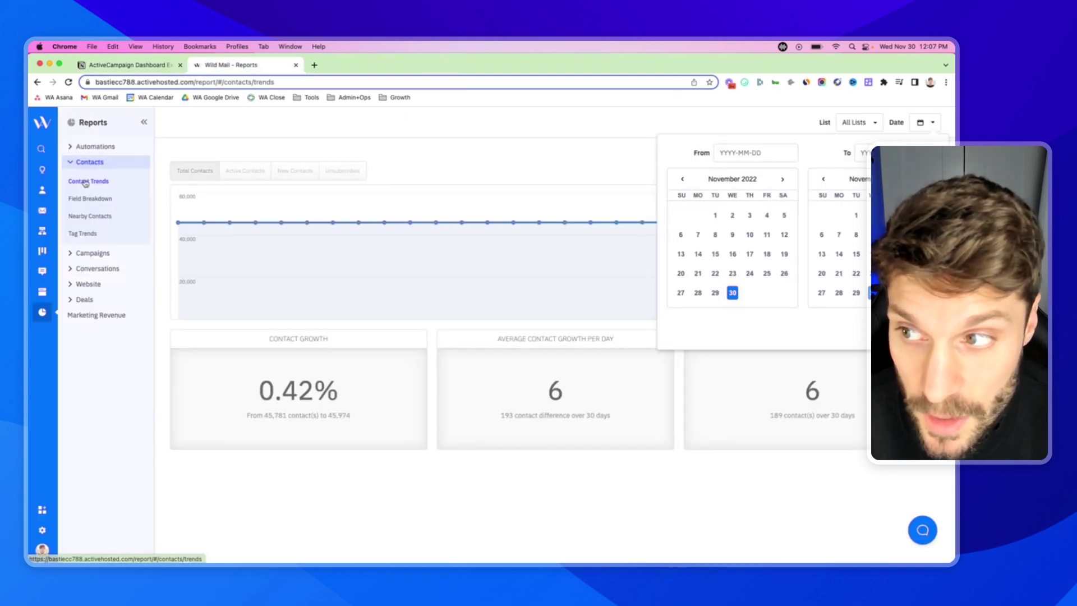
click(42, 123)
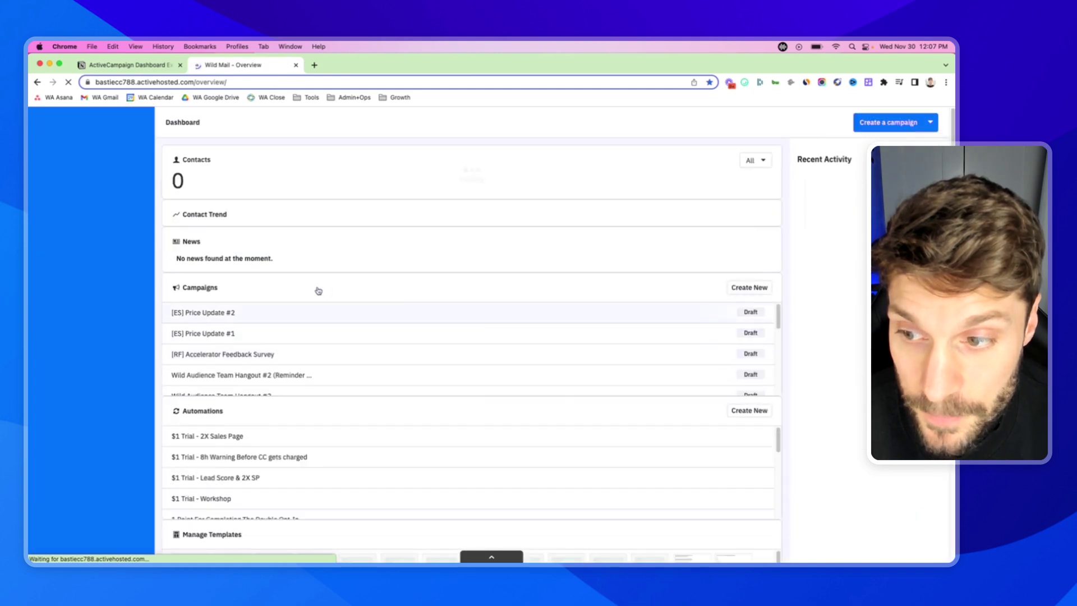
Scroll down to the Top Contacts widget and open its sorting options.
scroll(366, 396, down, 5)
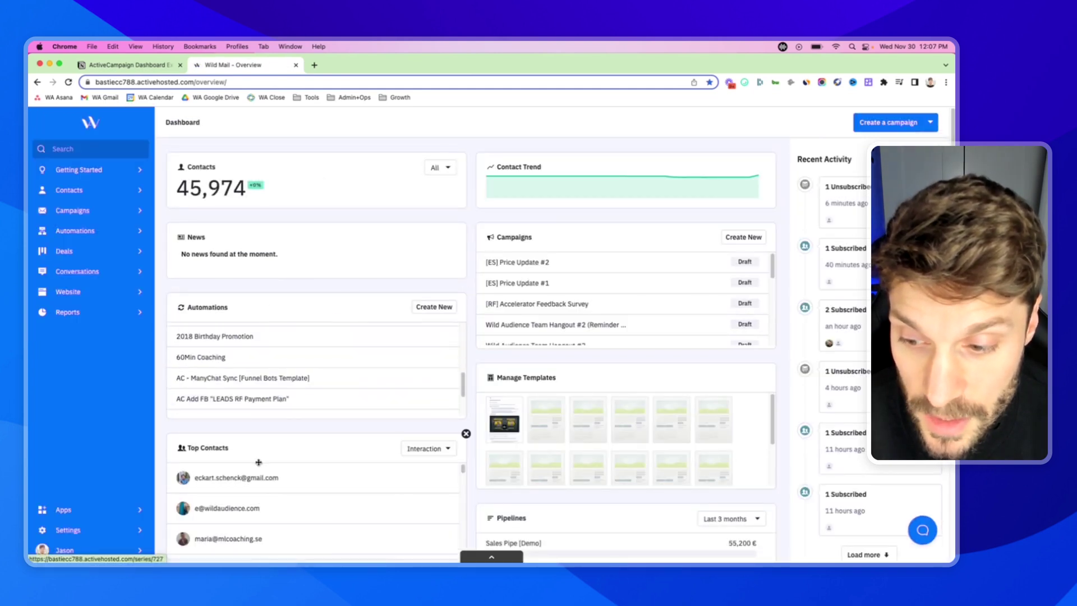
scroll(257, 454, down, 3)
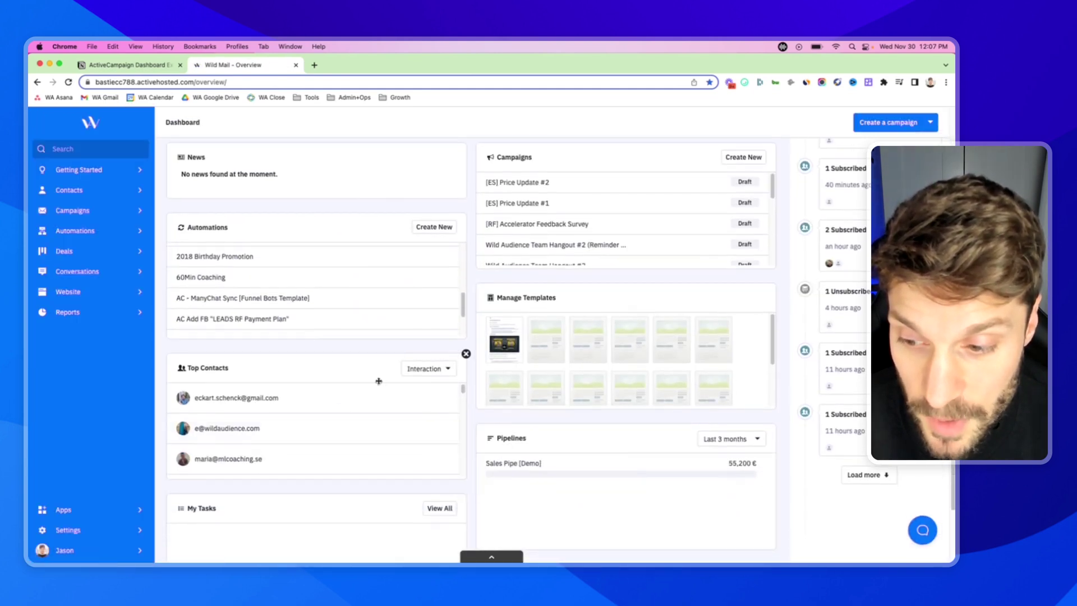
click(448, 372)
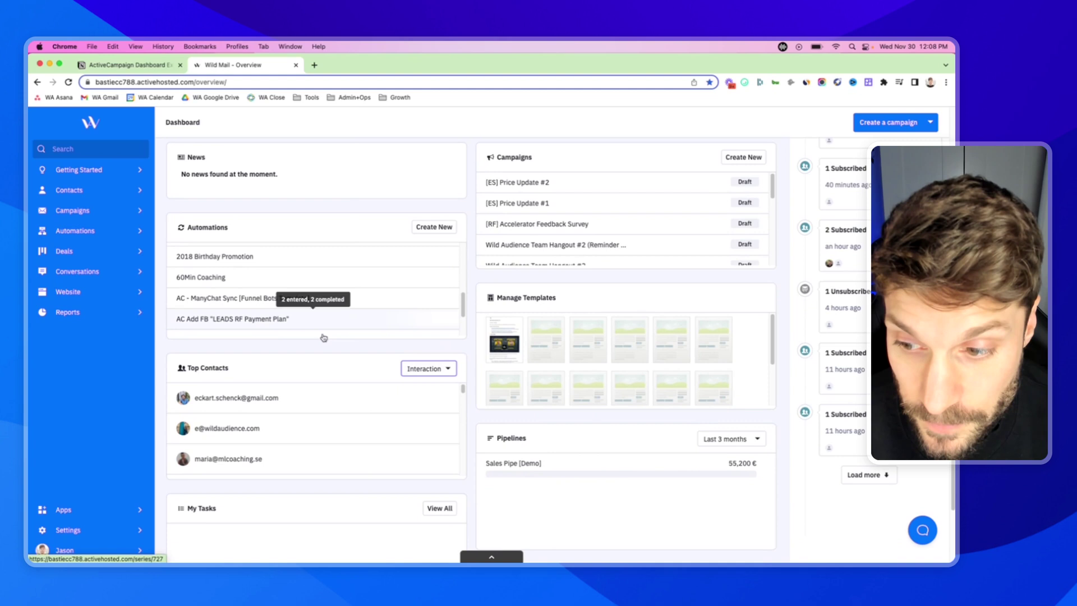
scroll(347, 379, up, 2)
Check the Notion notes, then return to the Wild Mail Overview dashboard.
click(154, 67)
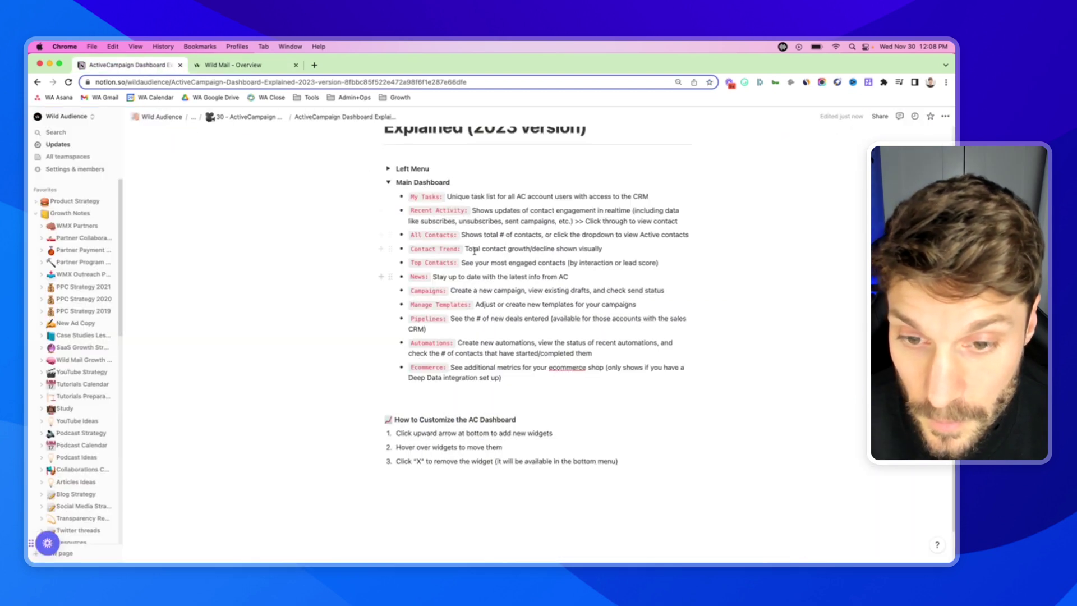
scroll(431, 256, down, 1)
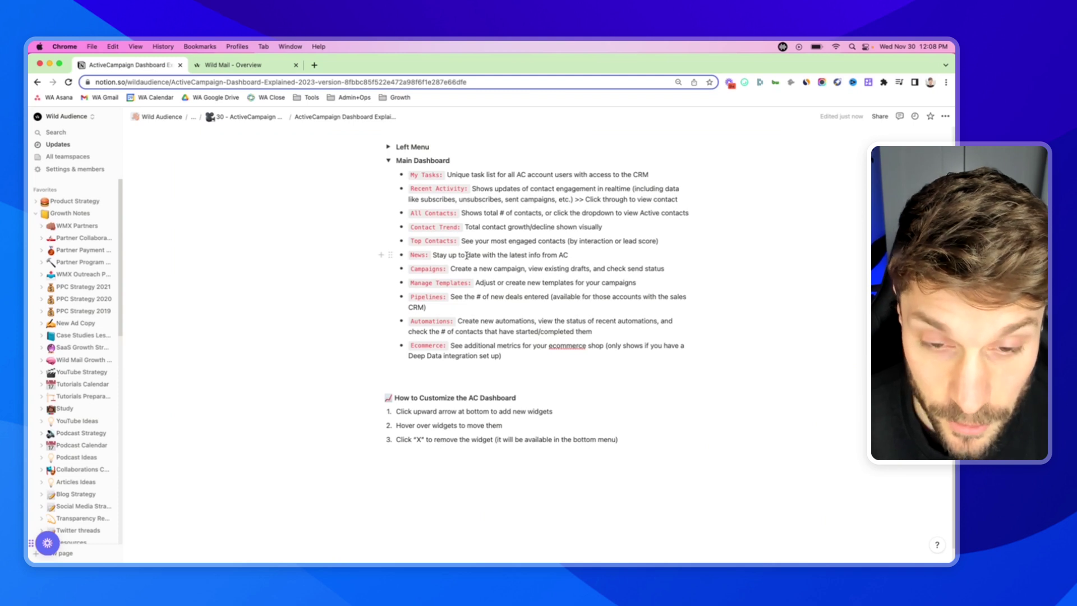
click(271, 68)
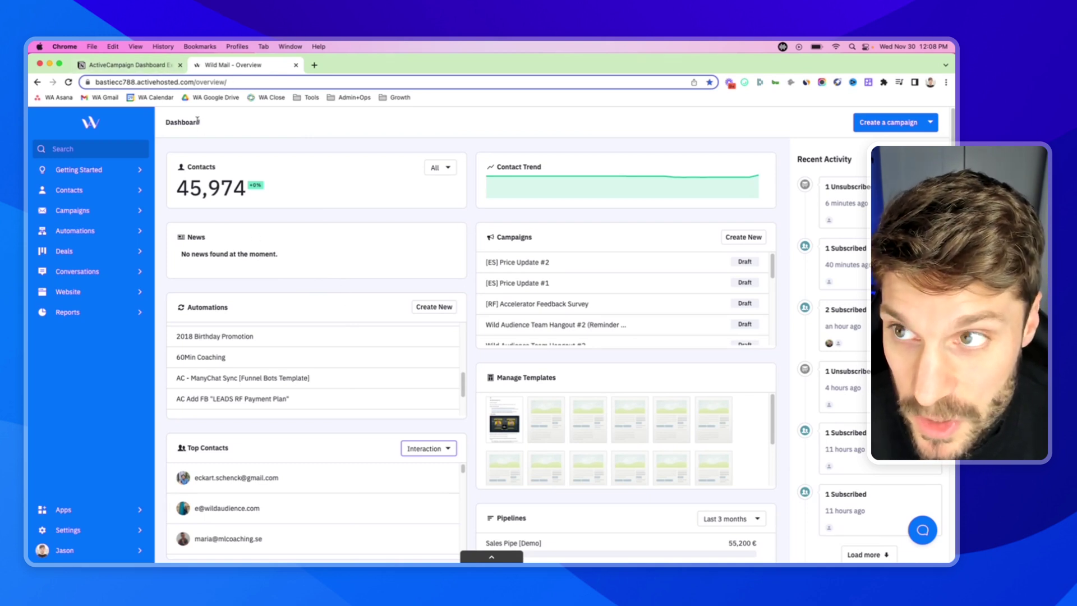
Glance at the Notion widget notes and come back to the Wild Mail dashboard.
click(158, 66)
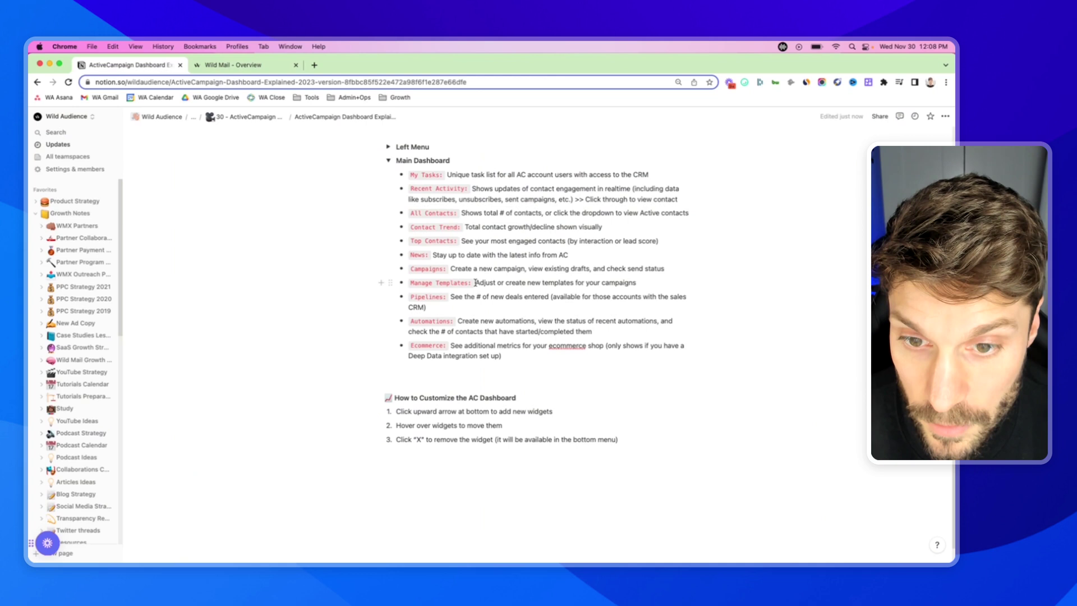
scroll(471, 269, up, 1)
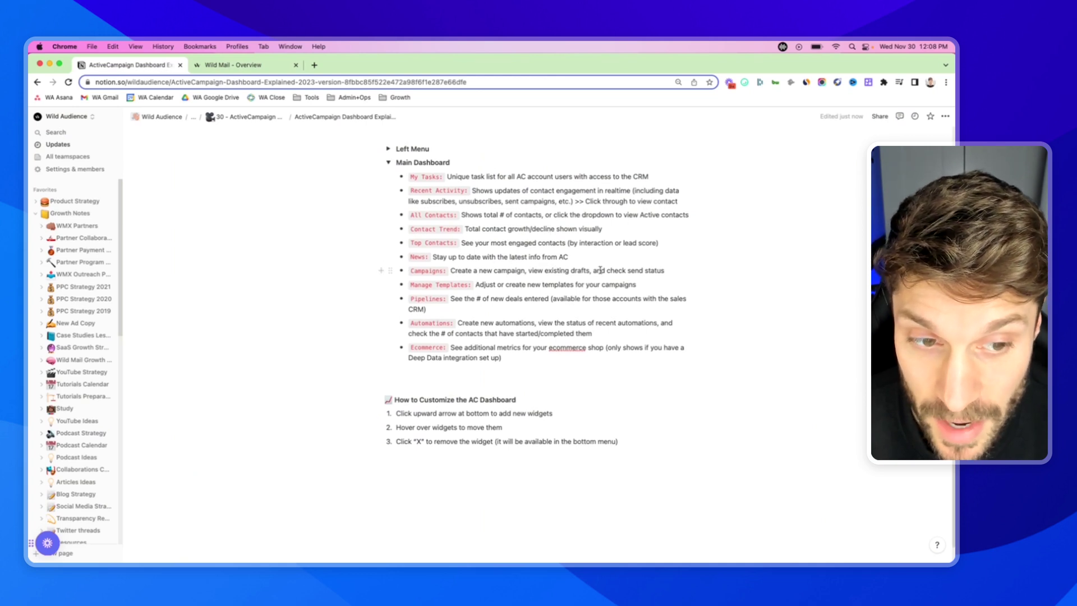
click(235, 65)
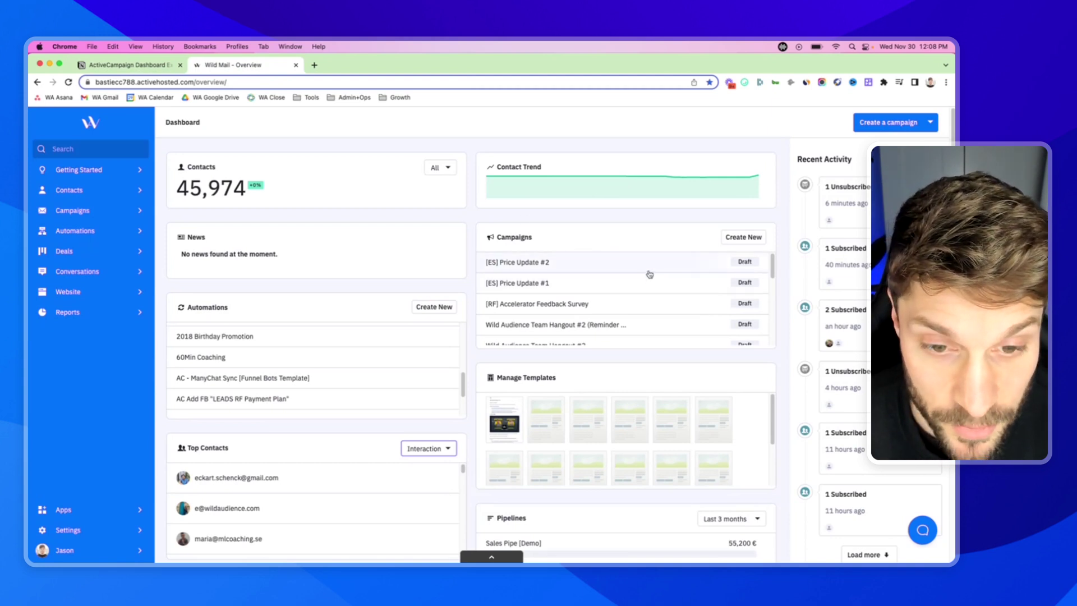
Scroll through the Campaigns widget's drafts and newsletters, then go back to the Notion notes.
scroll(665, 266, down, 5)
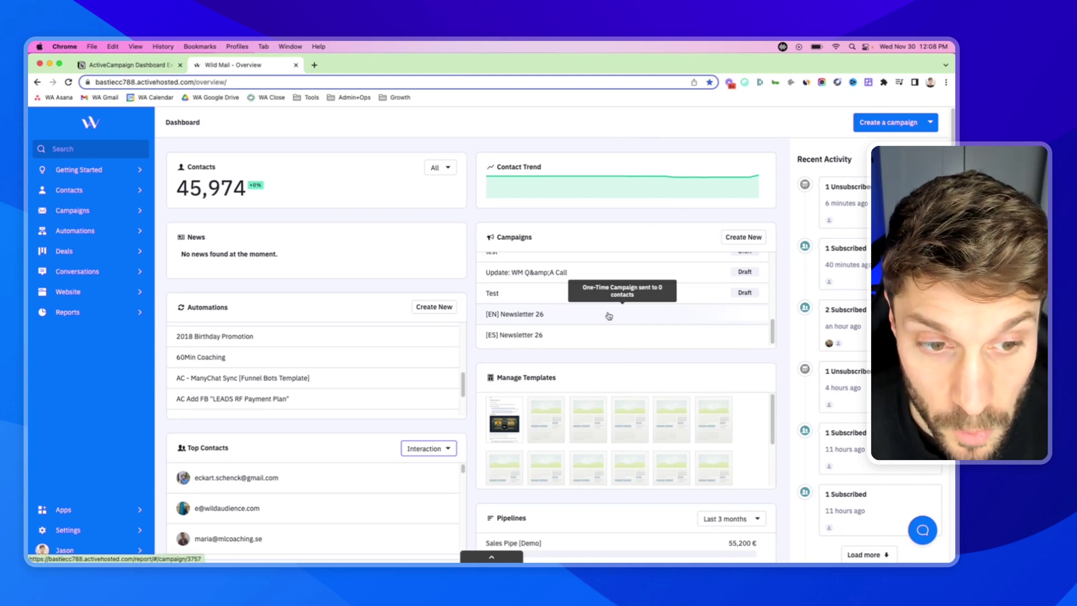
scroll(609, 312, down, 1)
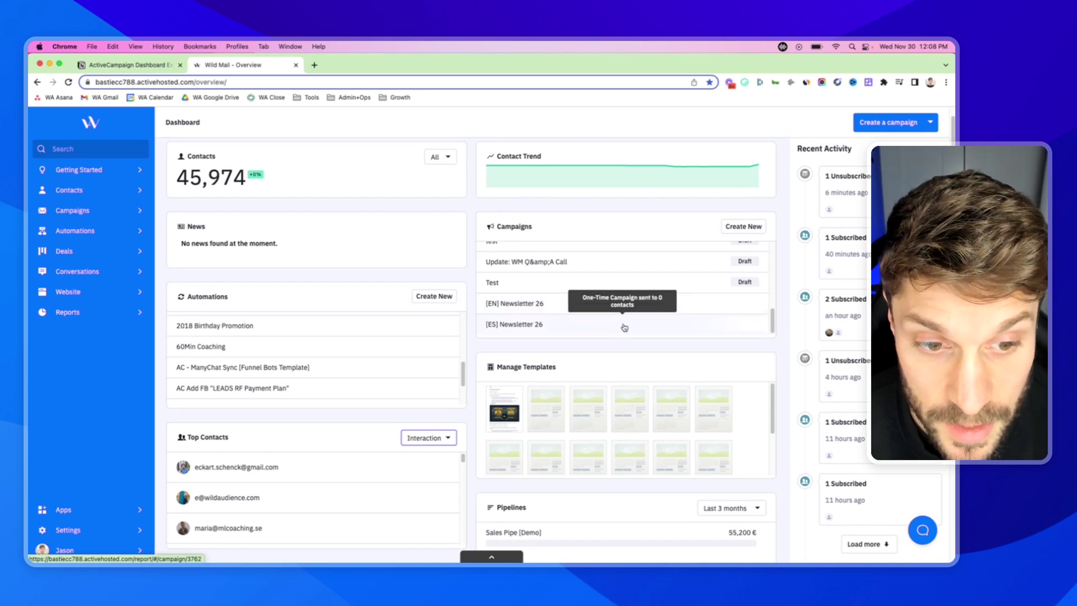
scroll(625, 327, up, 6)
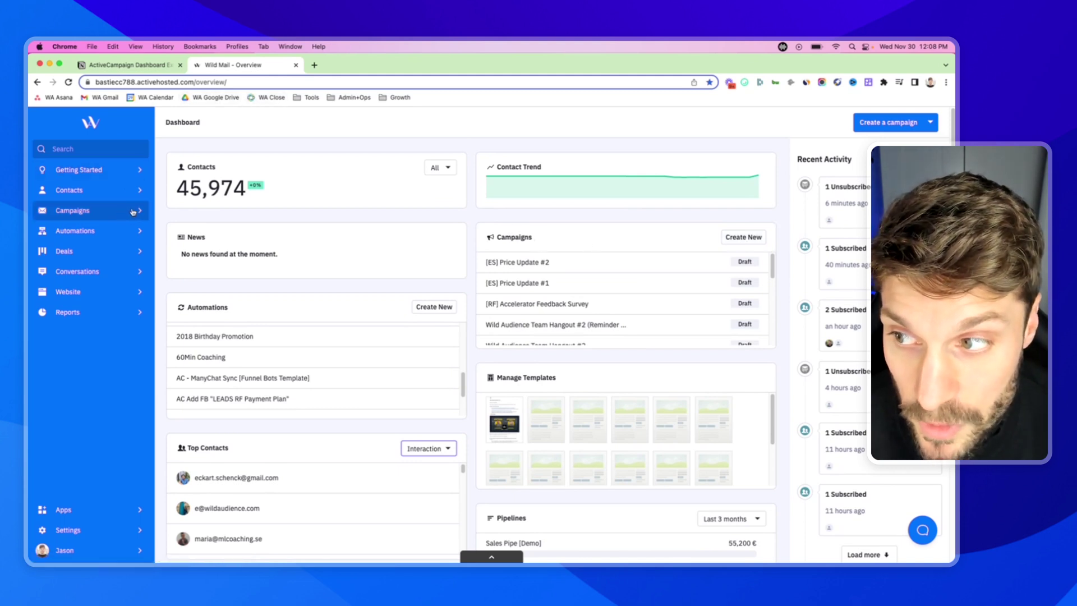
click(160, 65)
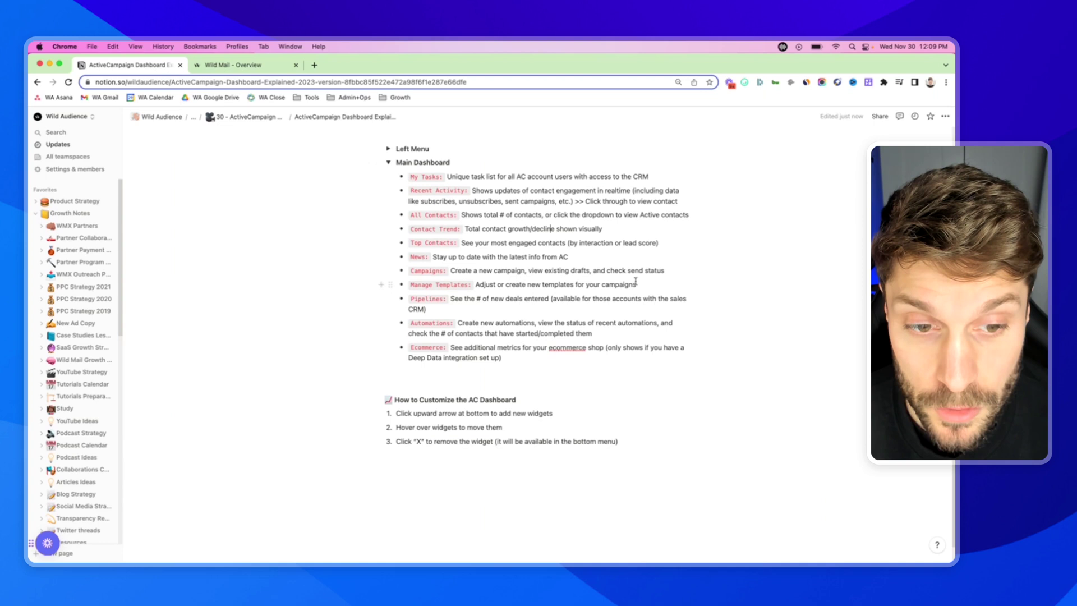
Scroll through the email template thumbnails in the dashboard's Manage Templates widget.
click(231, 65)
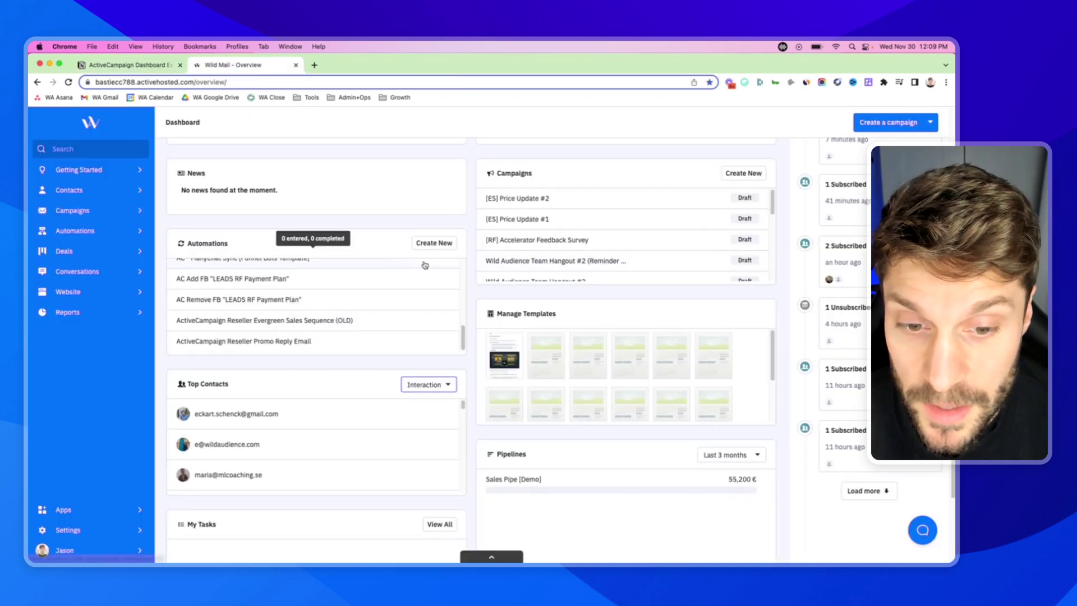
scroll(521, 325, down, 1)
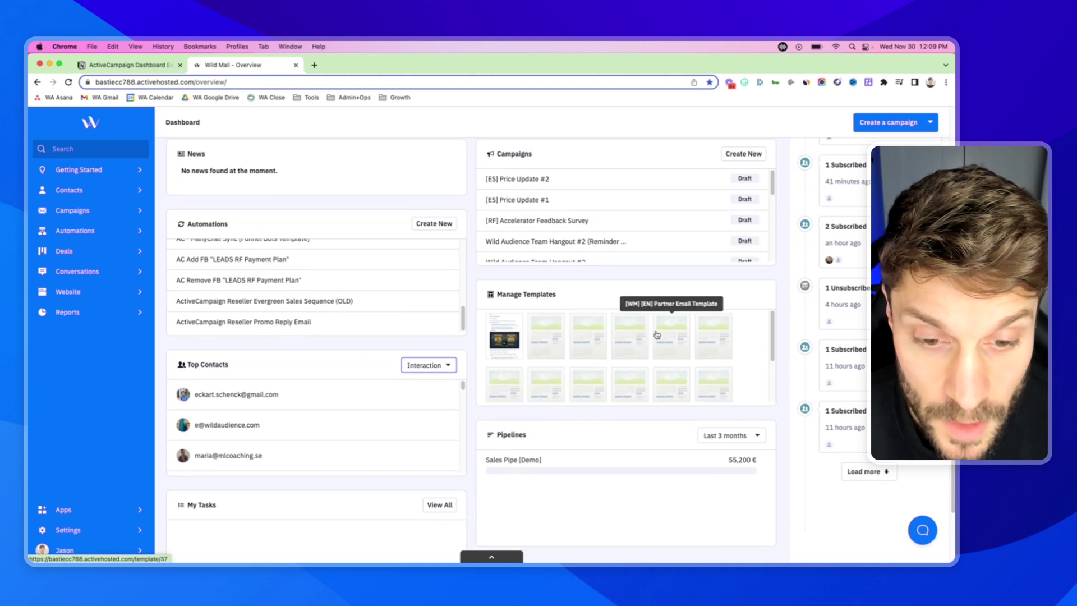
scroll(653, 335, down, 2)
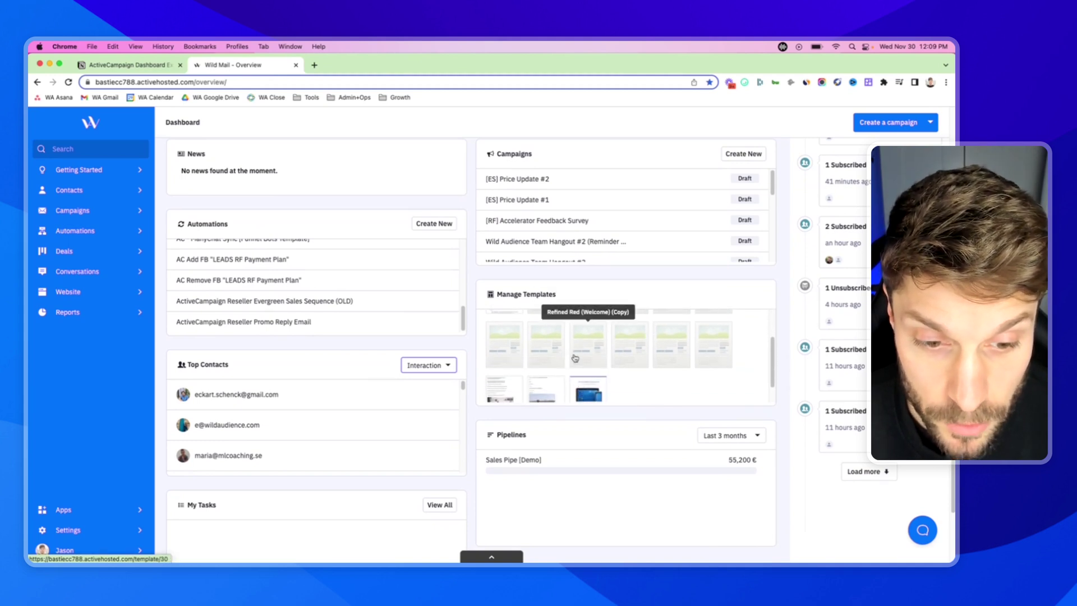
scroll(561, 336, up, 3)
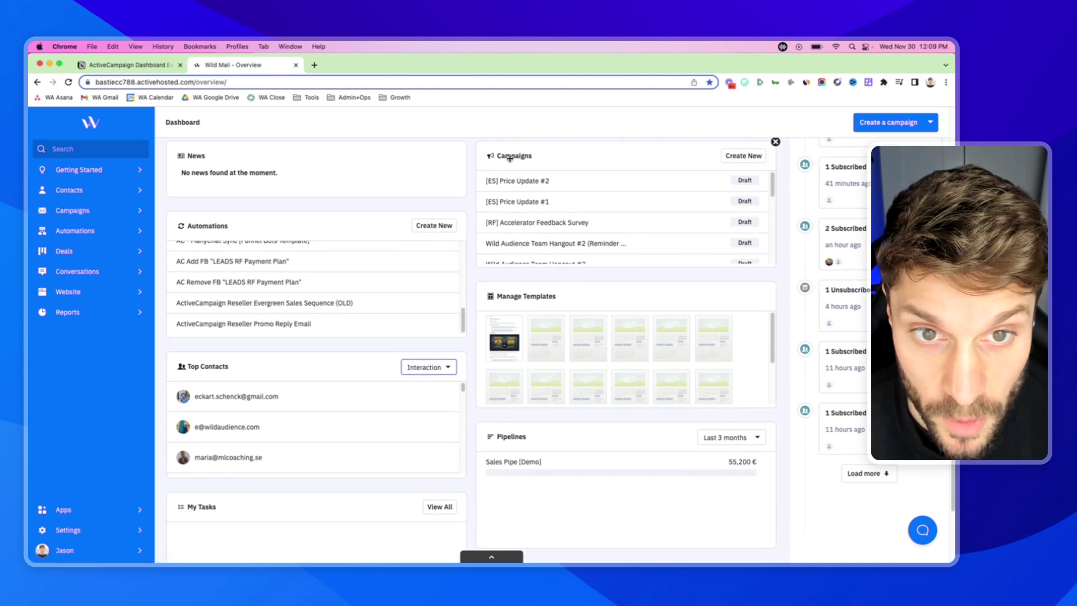
Review the Notion note on sales CRM availability, then scroll the dashboard down to Pipelines.
click(137, 66)
scroll(467, 314, down, 1)
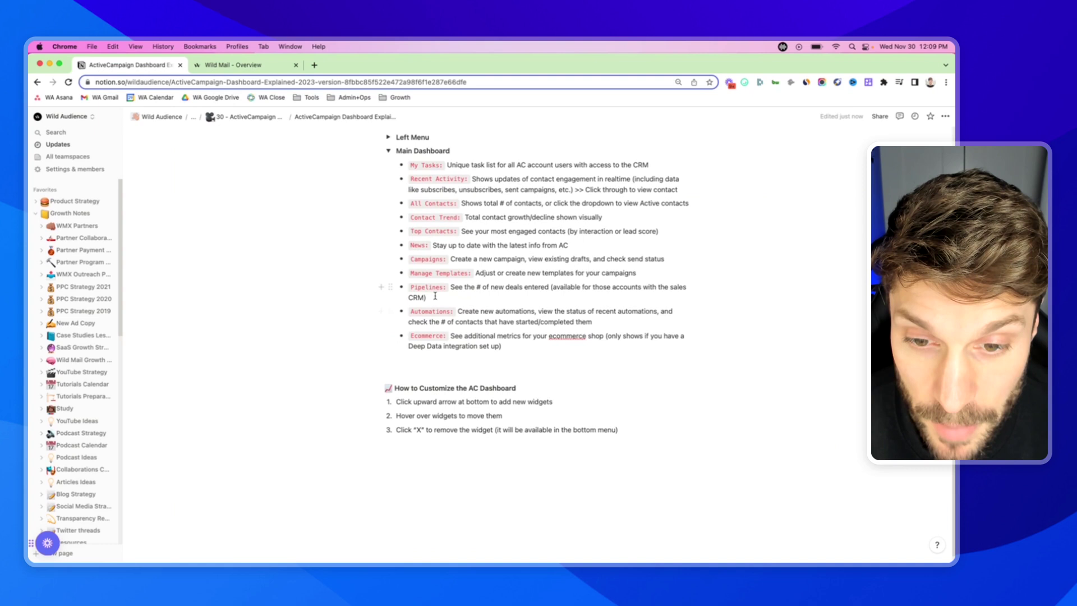
drag(552, 287, 427, 298)
click(427, 298)
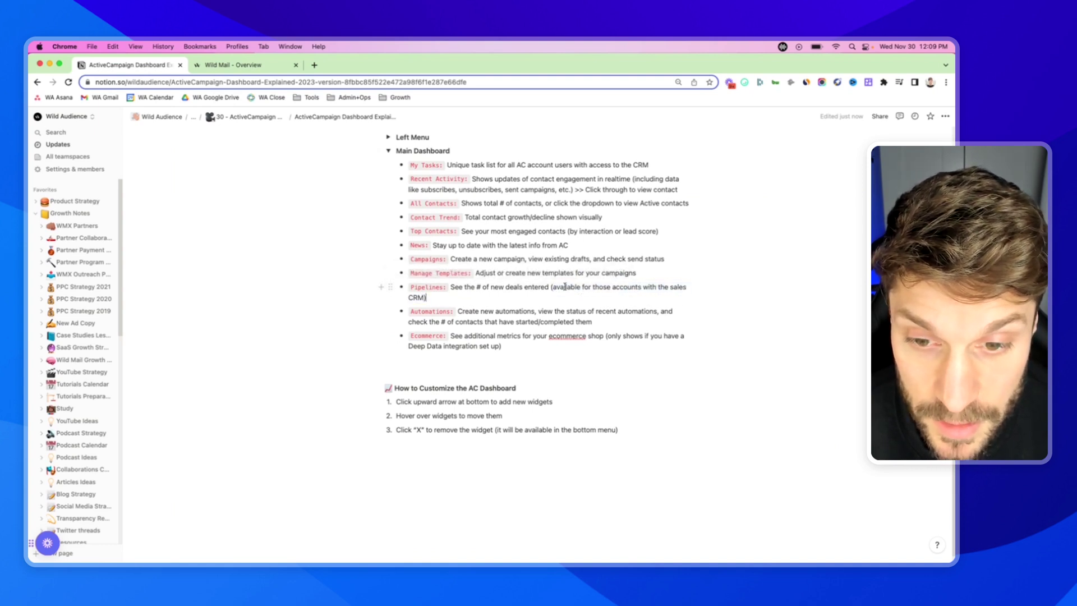
click(251, 66)
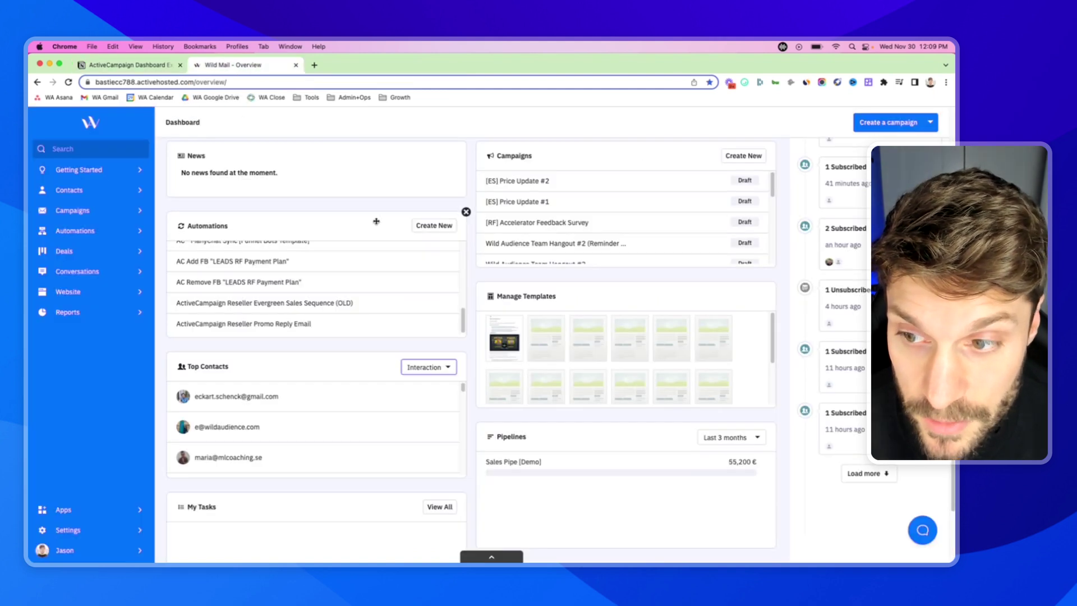
scroll(626, 470, down, 2)
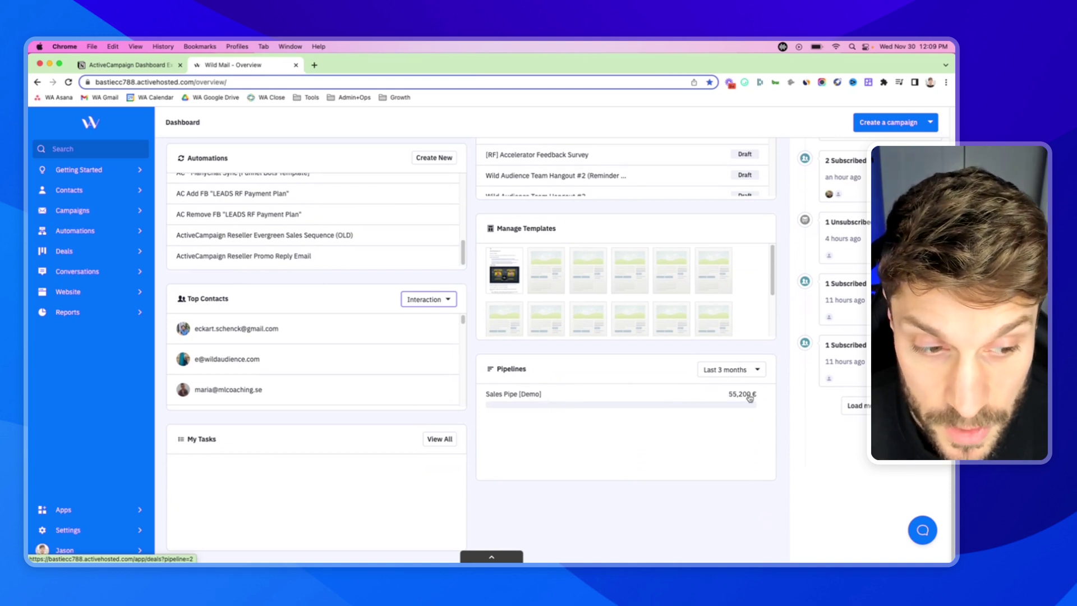
Check the Pipelines date range options, keep Last 3 months, and view Sales Pipe's 55,200 € total.
click(746, 370)
click(738, 371)
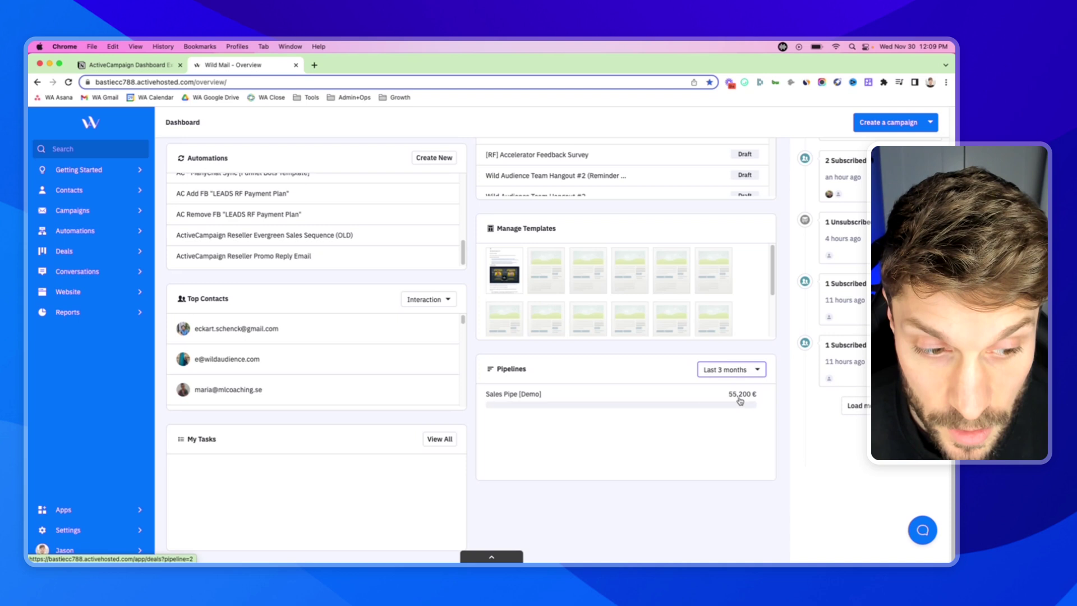
mouse_move(747, 398)
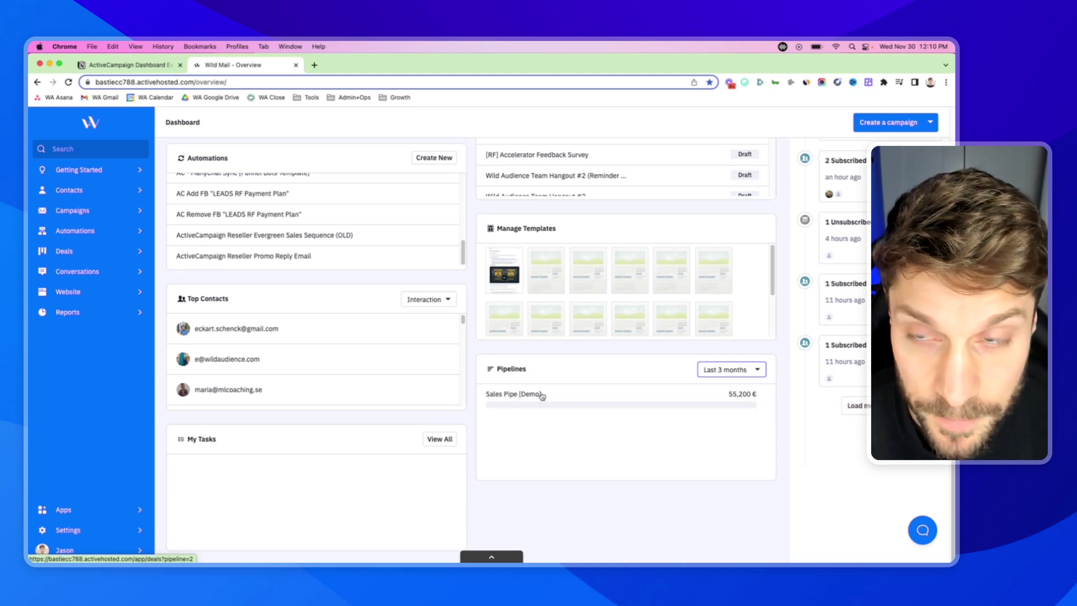
Compare the Notion dashboard notes with the dashboard's Automations widget, then reopen the notes.
click(150, 70)
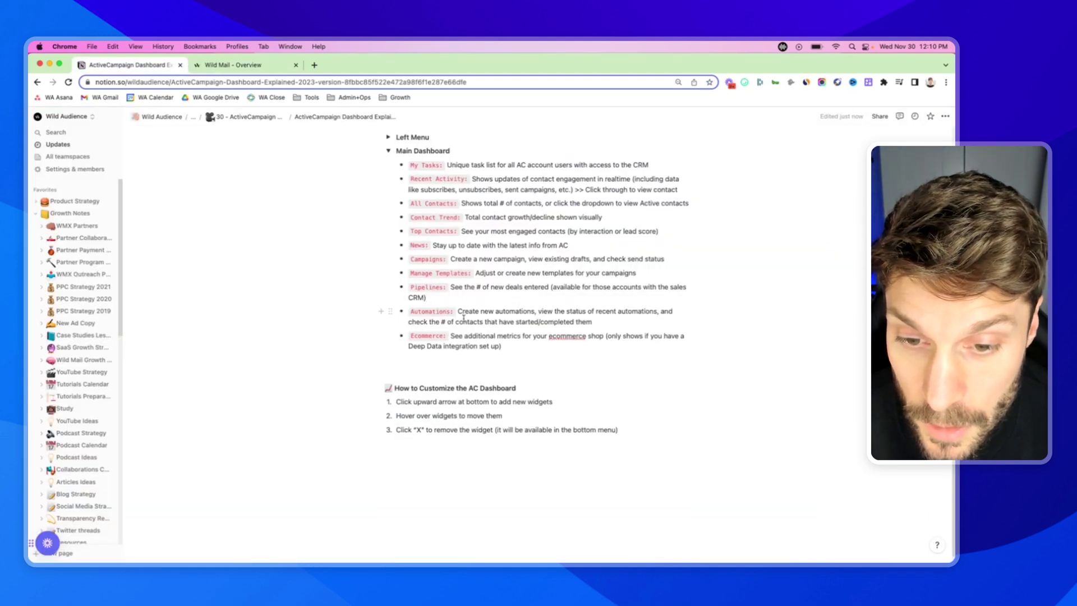
scroll(463, 318, down, 1)
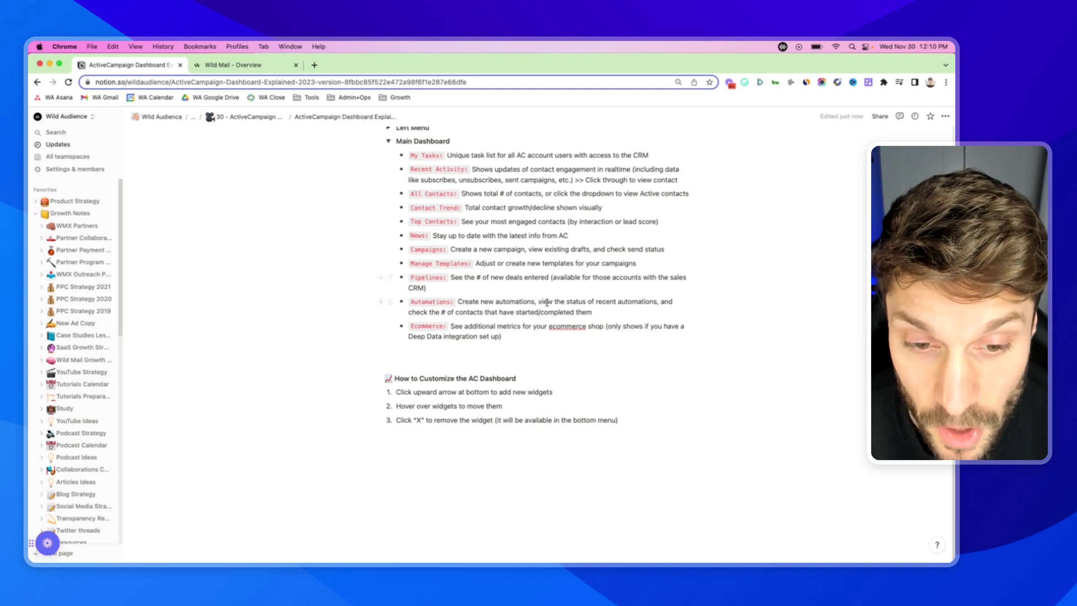
click(233, 65)
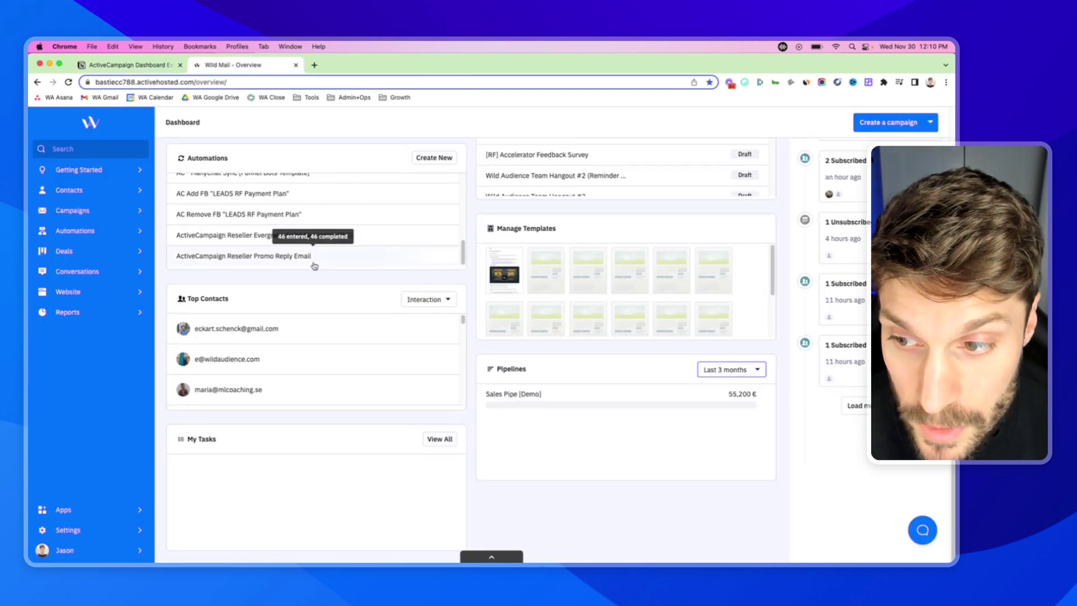
scroll(328, 286, up, 5)
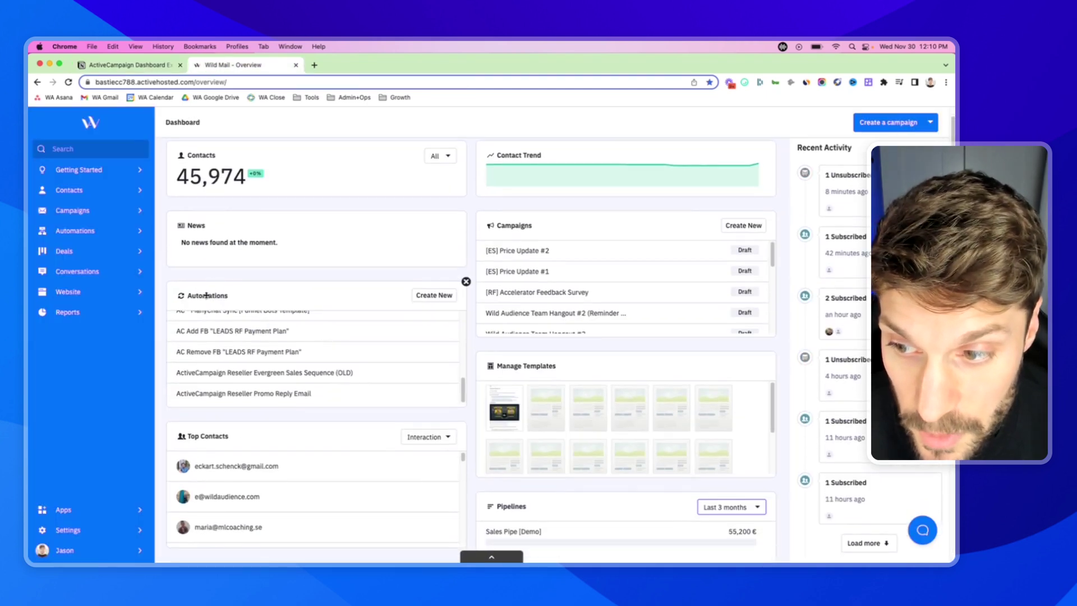
scroll(320, 345, up, 5)
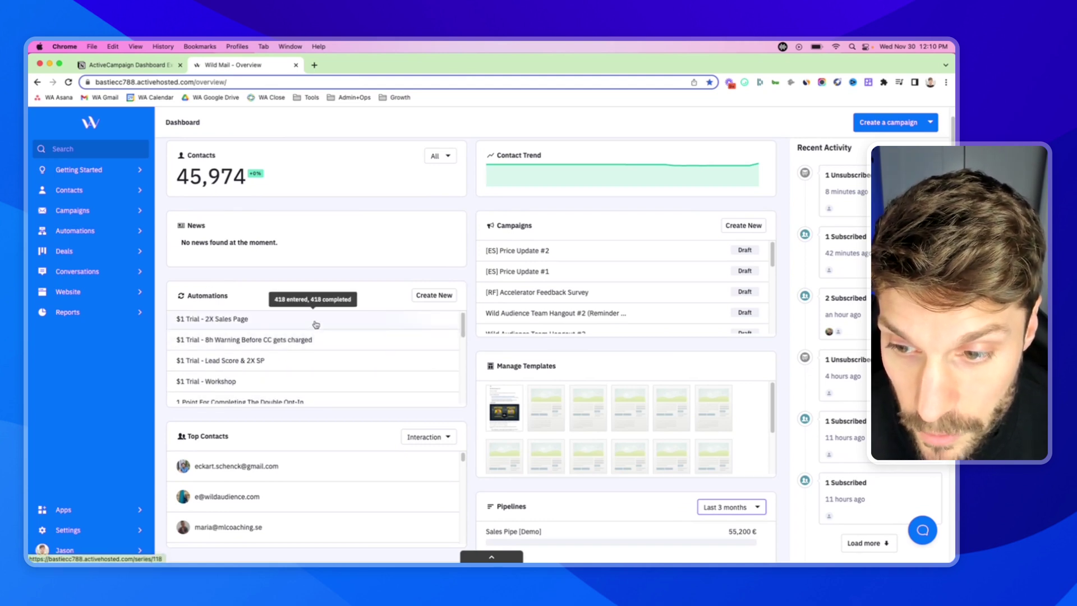
scroll(325, 342, down, 8)
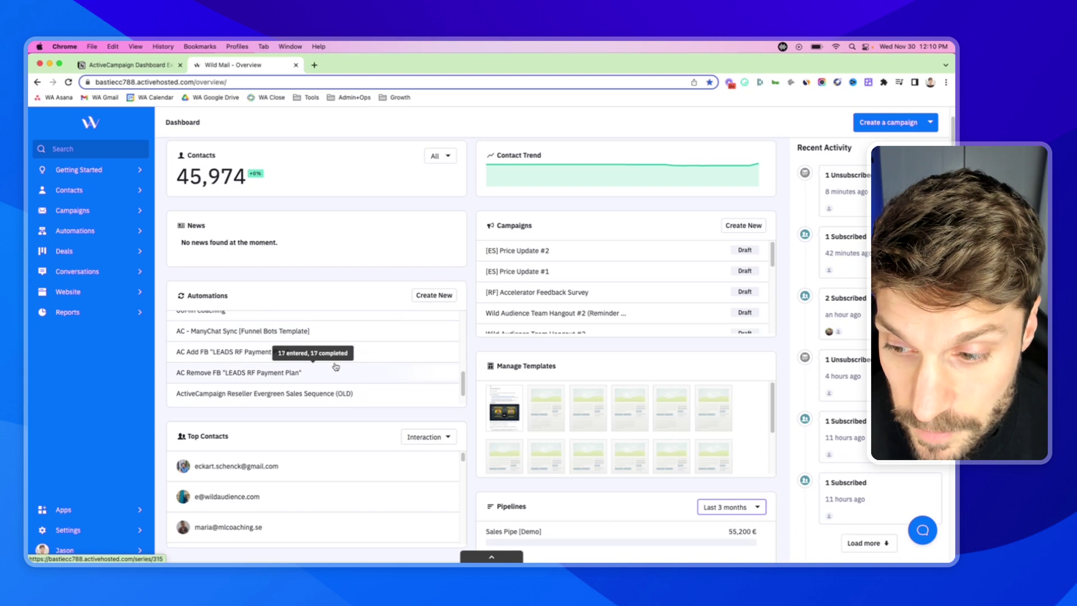
scroll(359, 359, up, 6)
scroll(382, 348, up, 3)
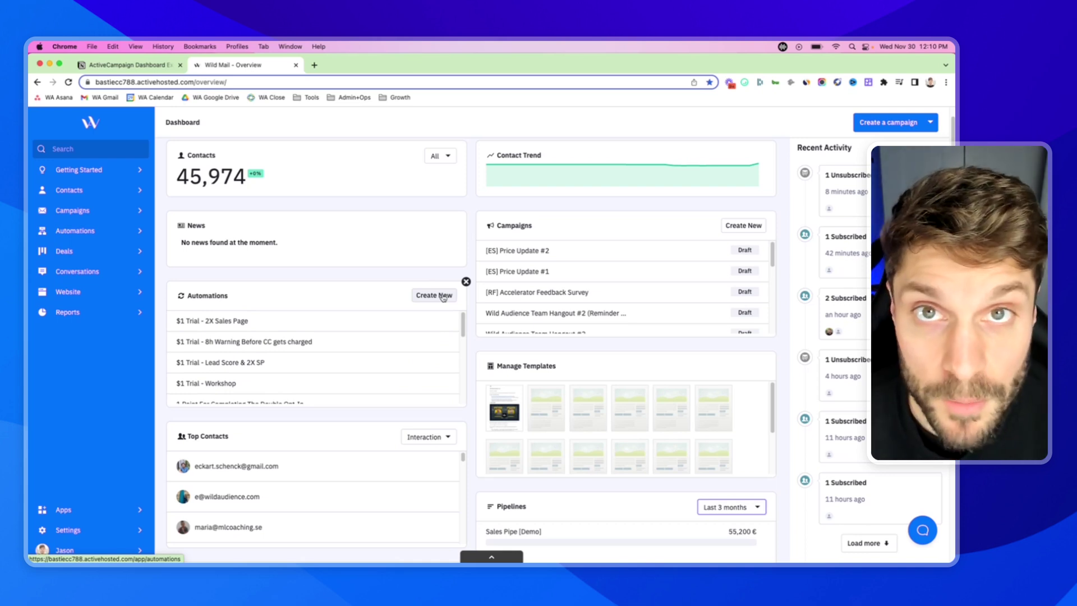
click(135, 64)
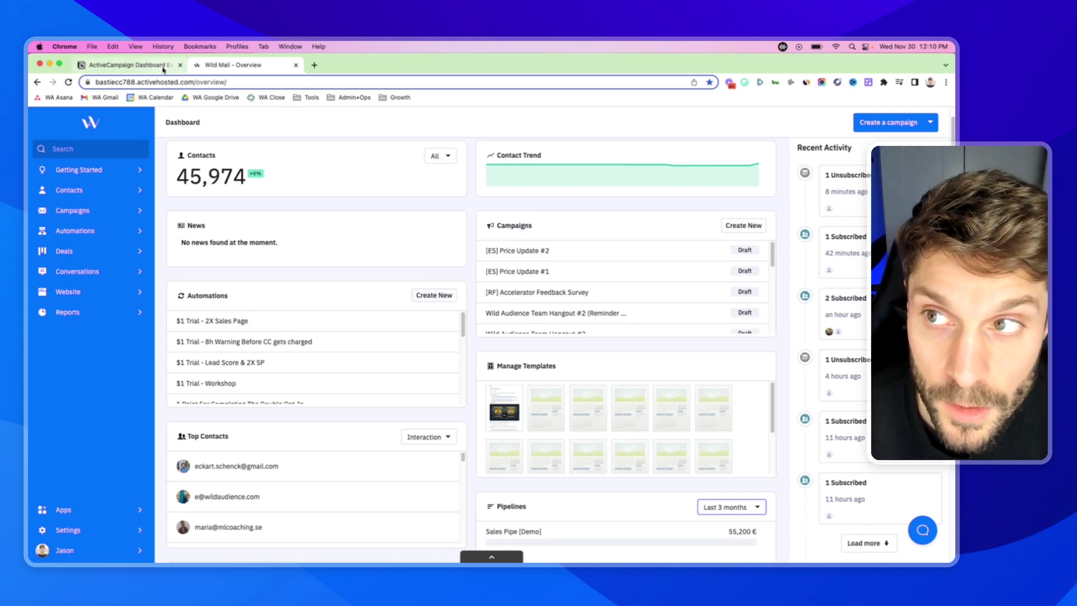
Go between the Notion notes and the dashboard, ending on the dashboard scrolled to the top.
scroll(465, 320, down, 1)
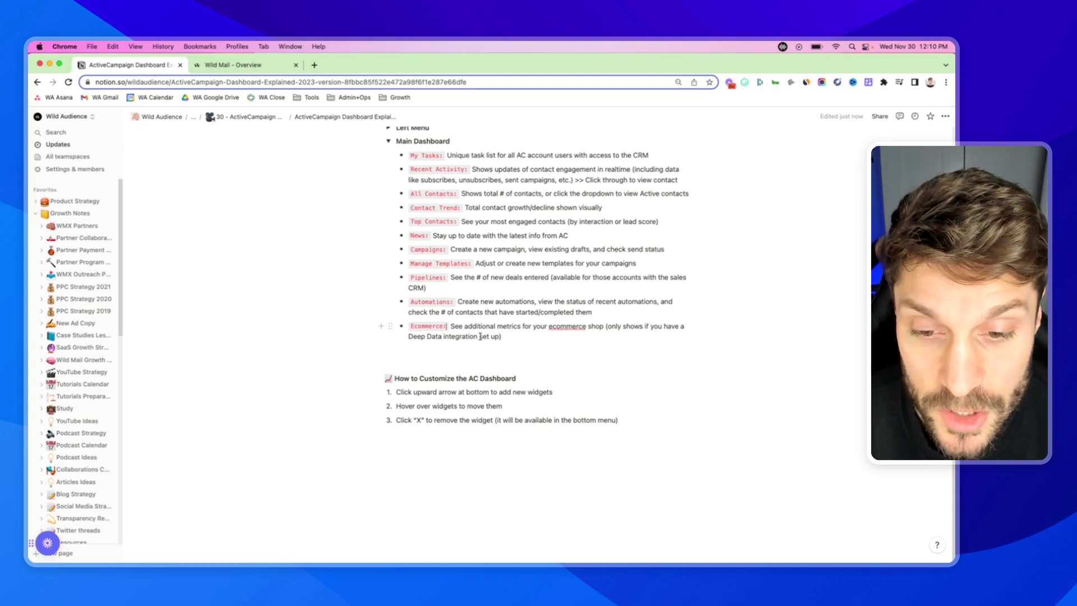
click(243, 66)
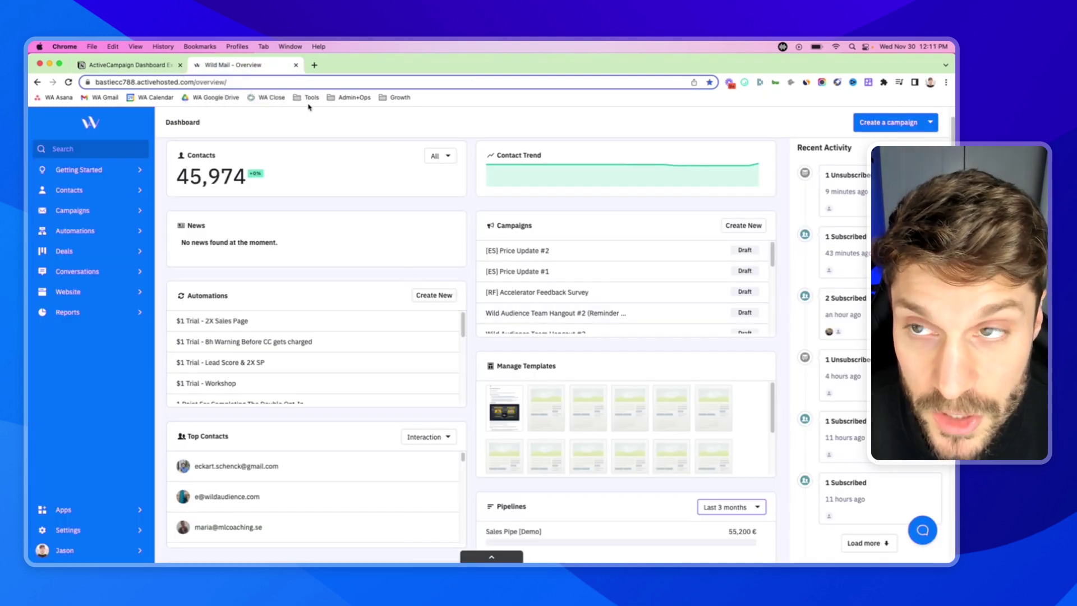
click(159, 68)
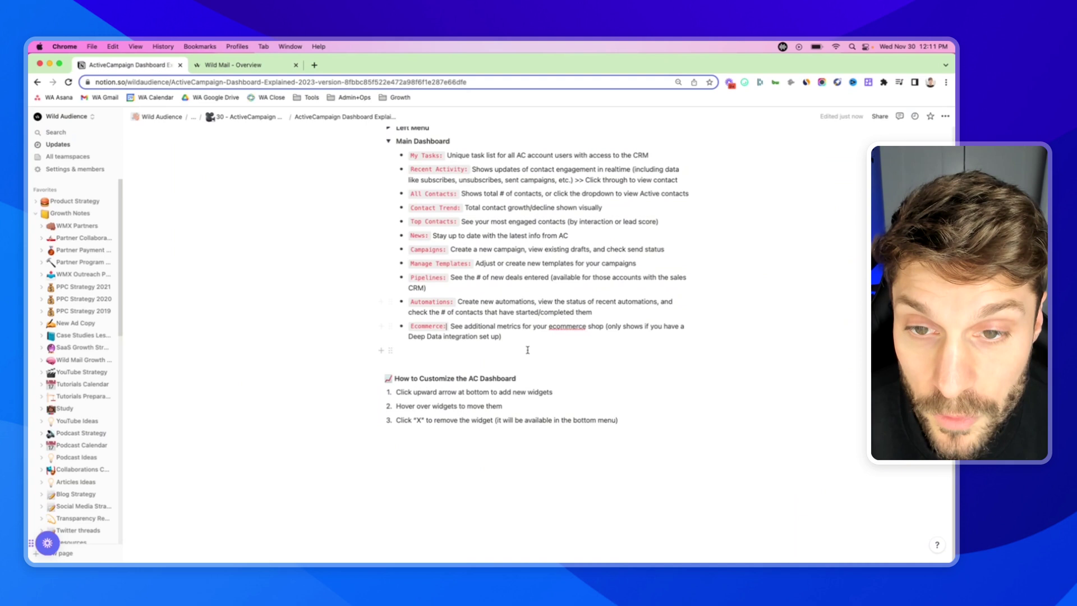
key(ctrl+Tab)
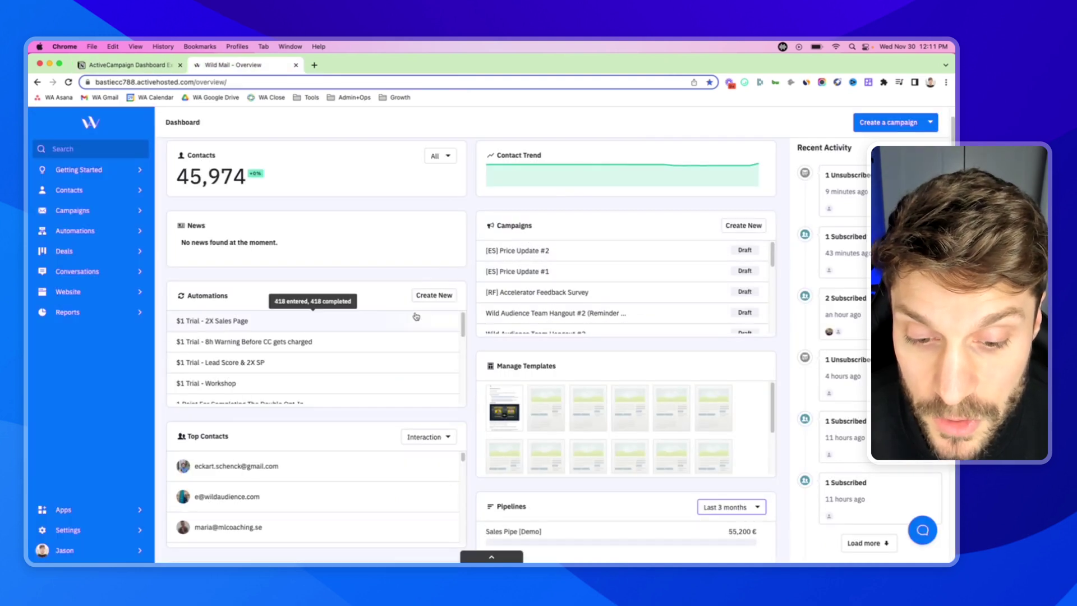
scroll(420, 317, up, 1)
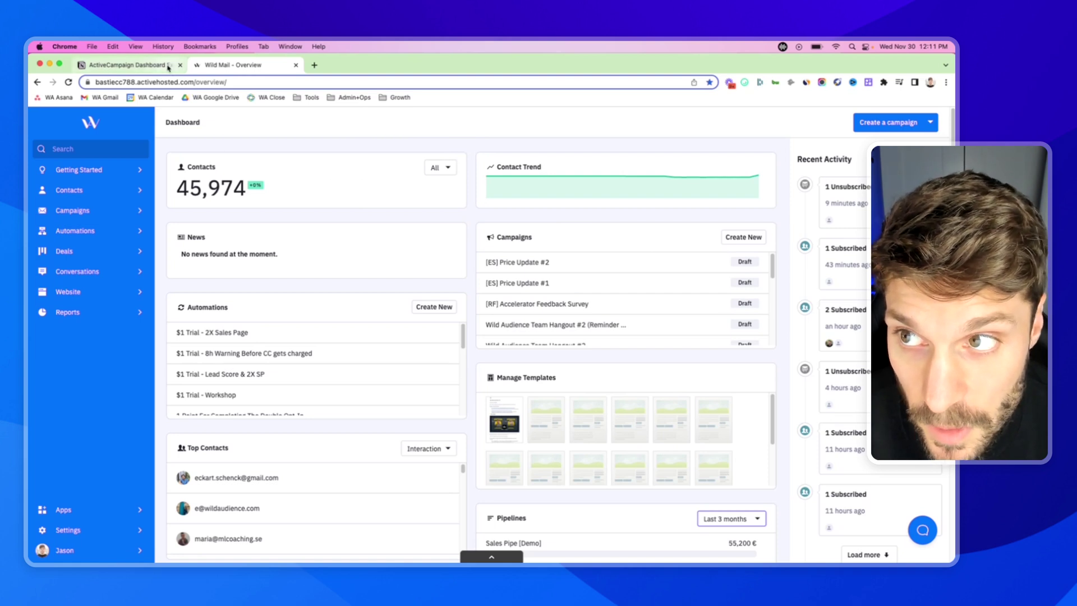
Delete the Contact Trend widget, restore it from the hidden-widgets drawer, and collapse the drawer.
mouse_move(463, 159)
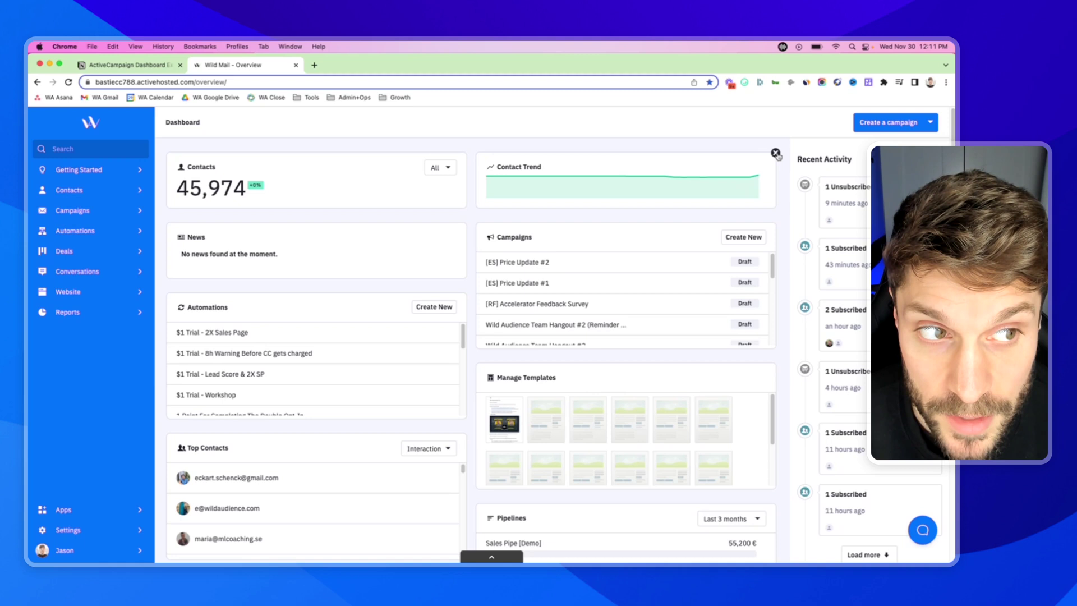
click(775, 156)
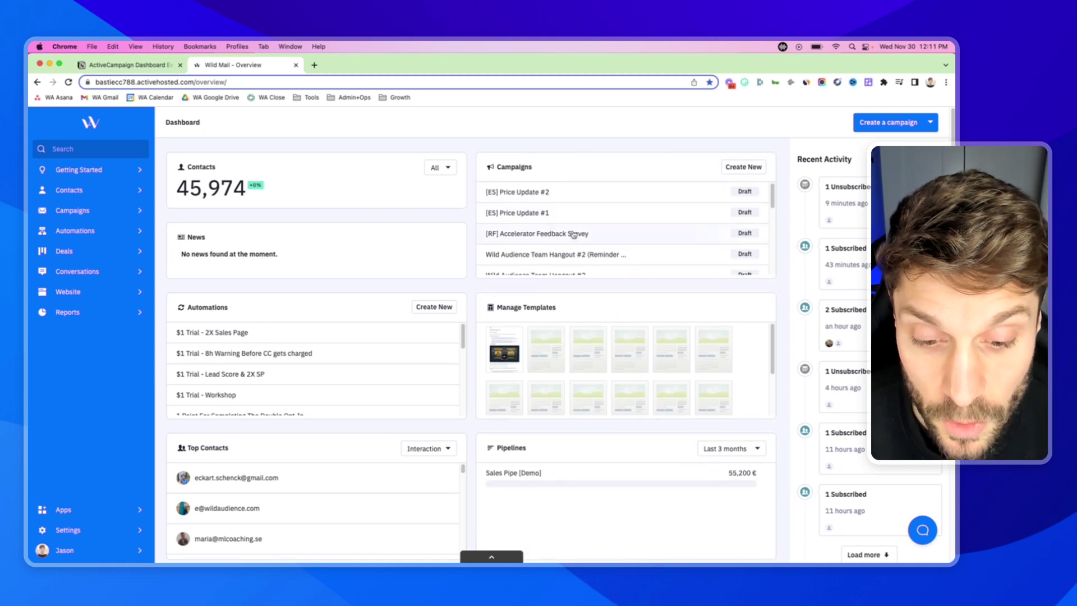
mouse_move(406, 153)
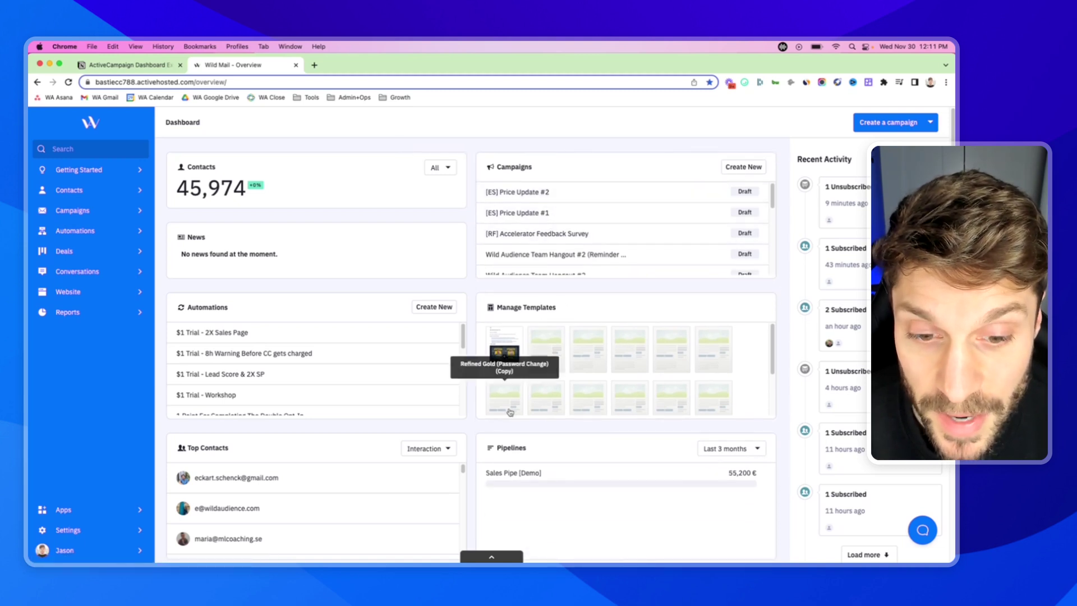
click(492, 557)
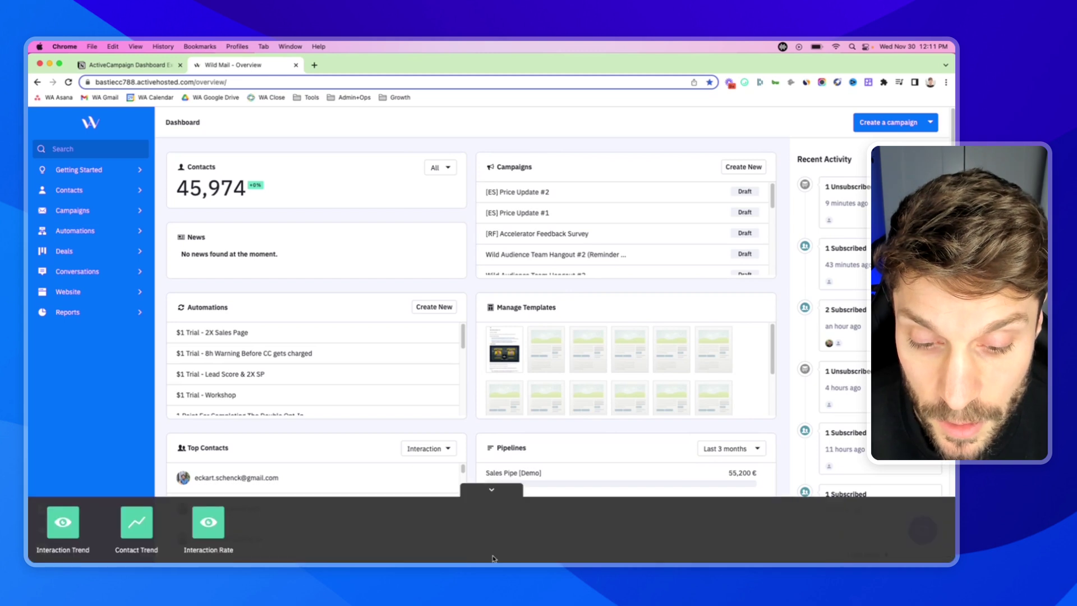
click(136, 523)
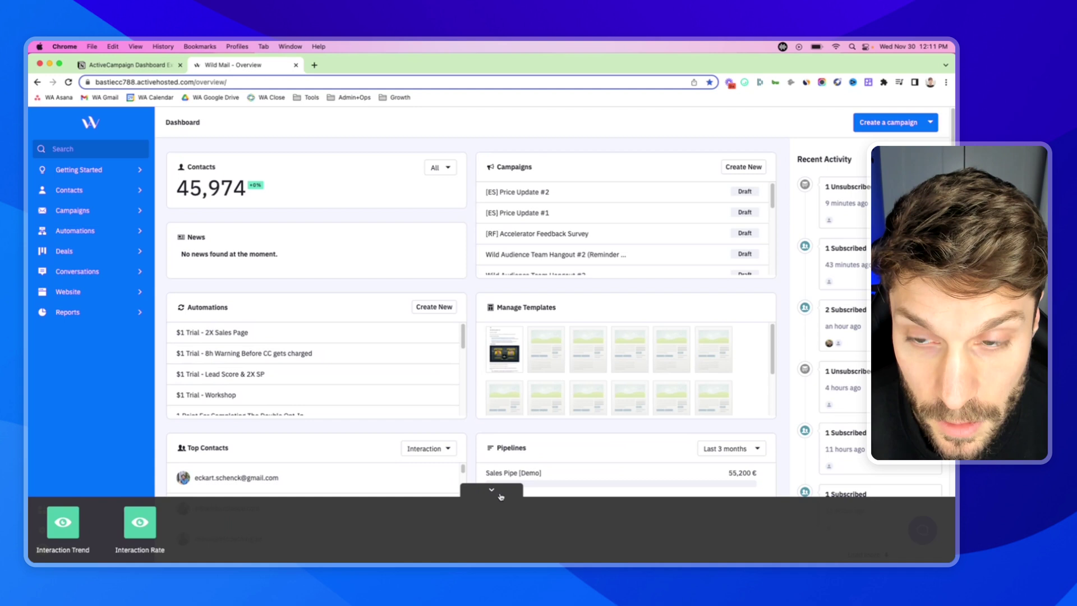
click(493, 491)
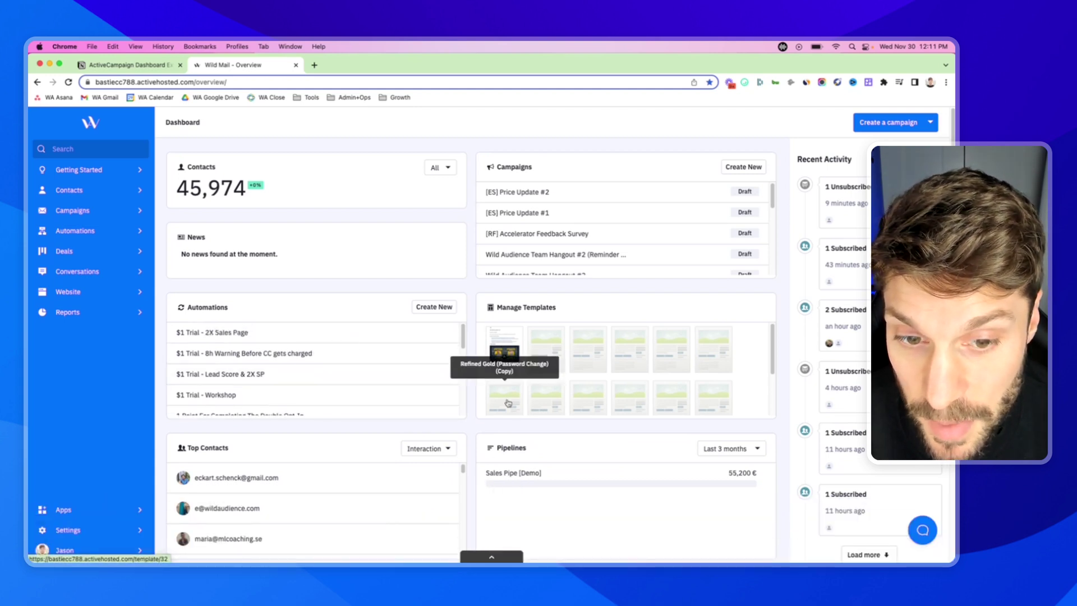
Drag the Contact Trend widget up into the top slot beside Contacts.
scroll(553, 433, down, 5)
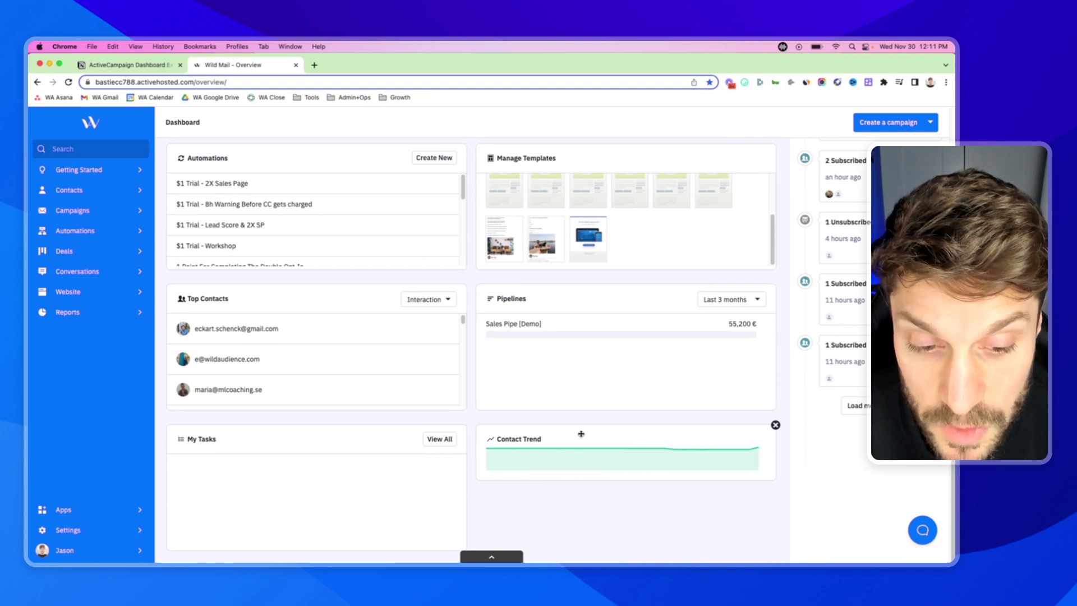
drag(580, 435, 572, 184)
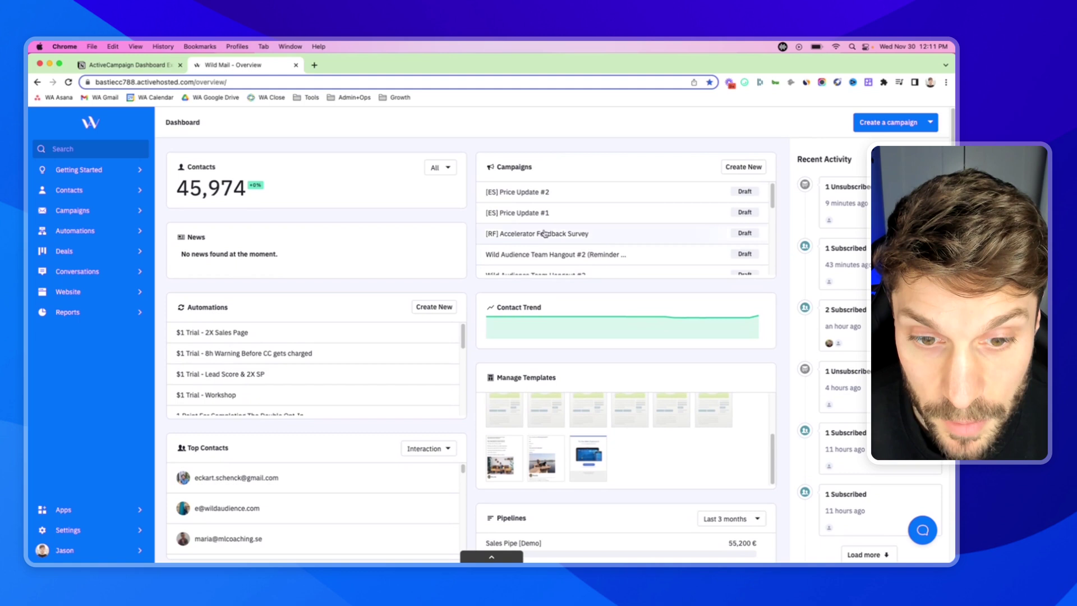
drag(545, 311, 494, 152)
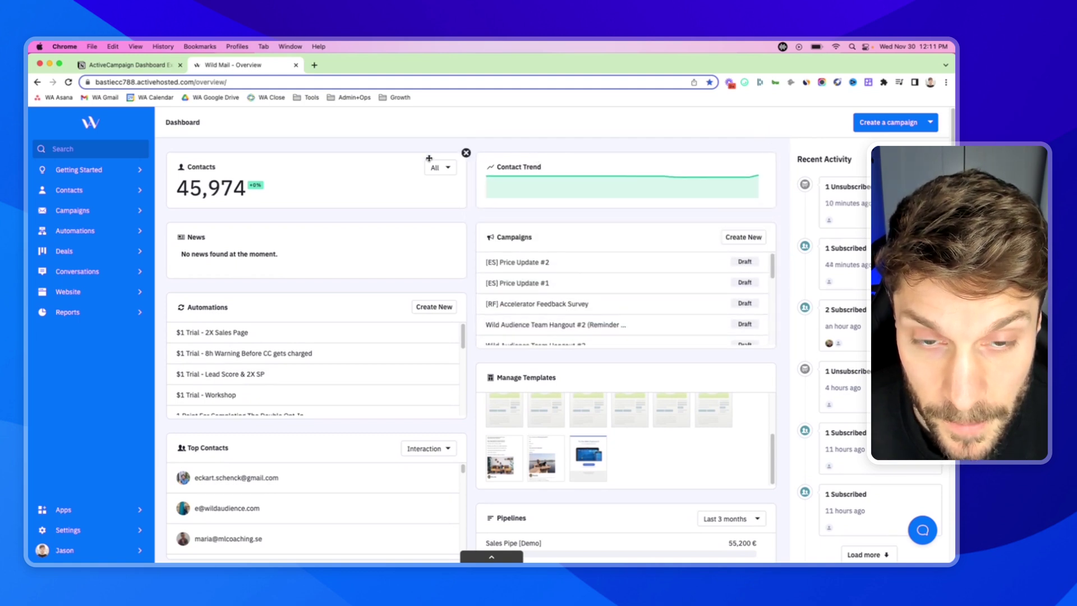
drag(363, 159, 327, 160)
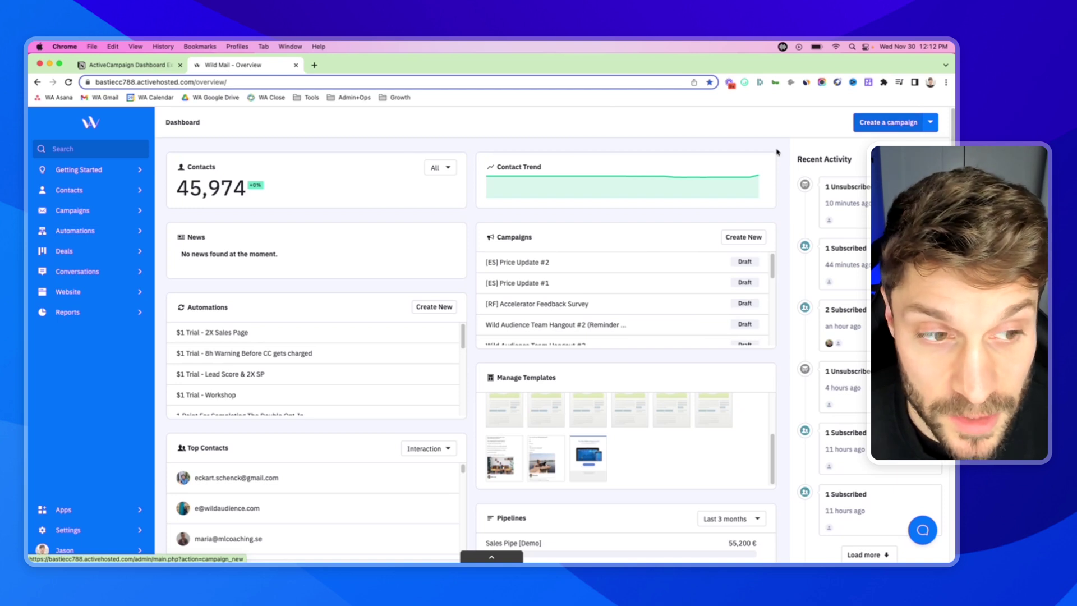
click(929, 122)
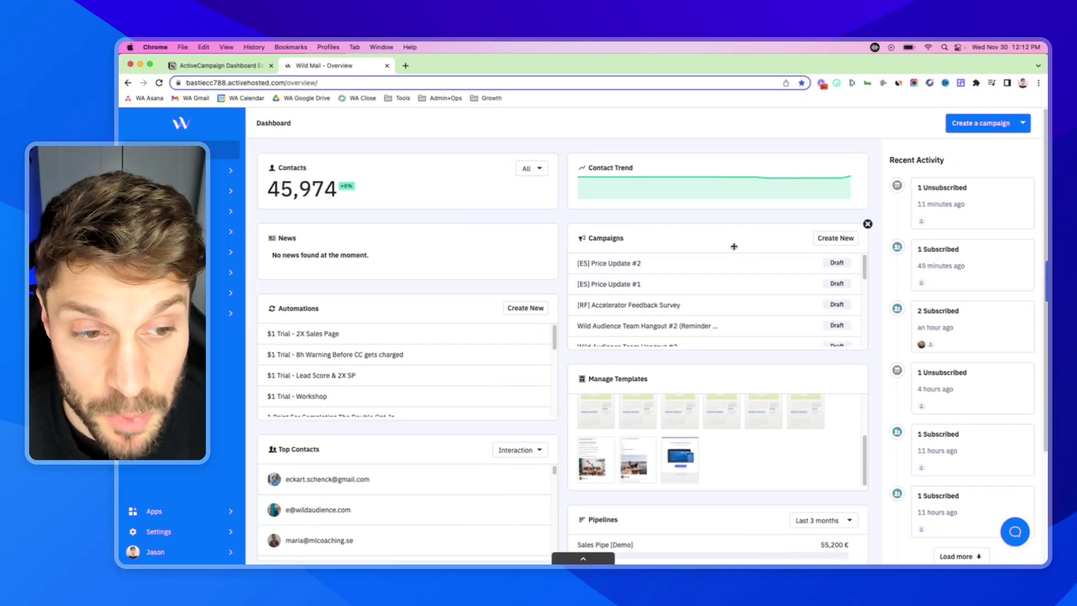
mouse_move(862, 171)
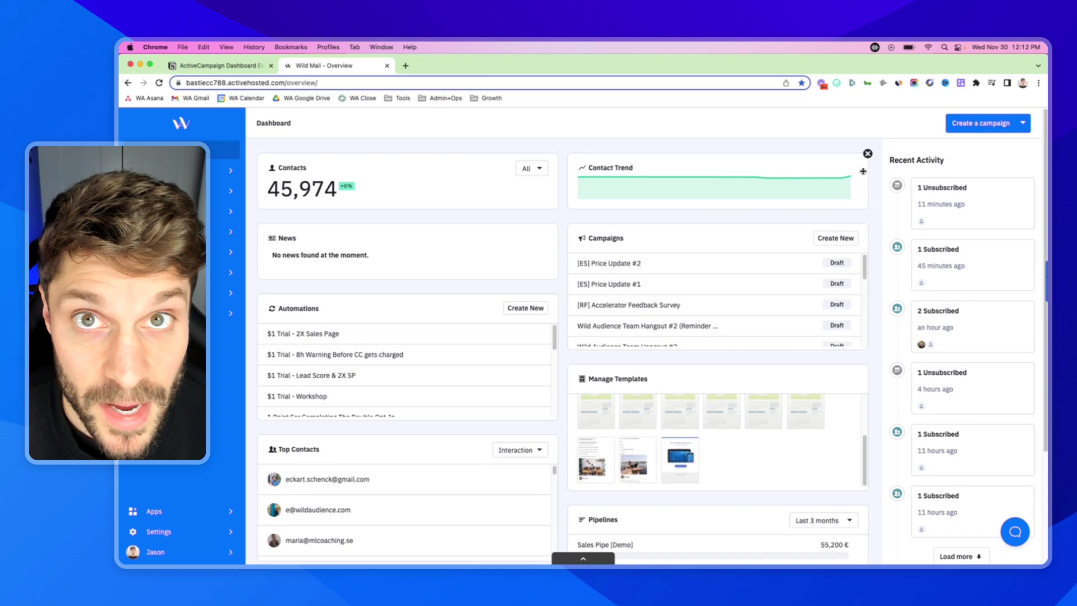
Open the Wild Mail help widget's Instant Answers, check the plan on Billing, then close the Wild Mail tab.
click(1015, 531)
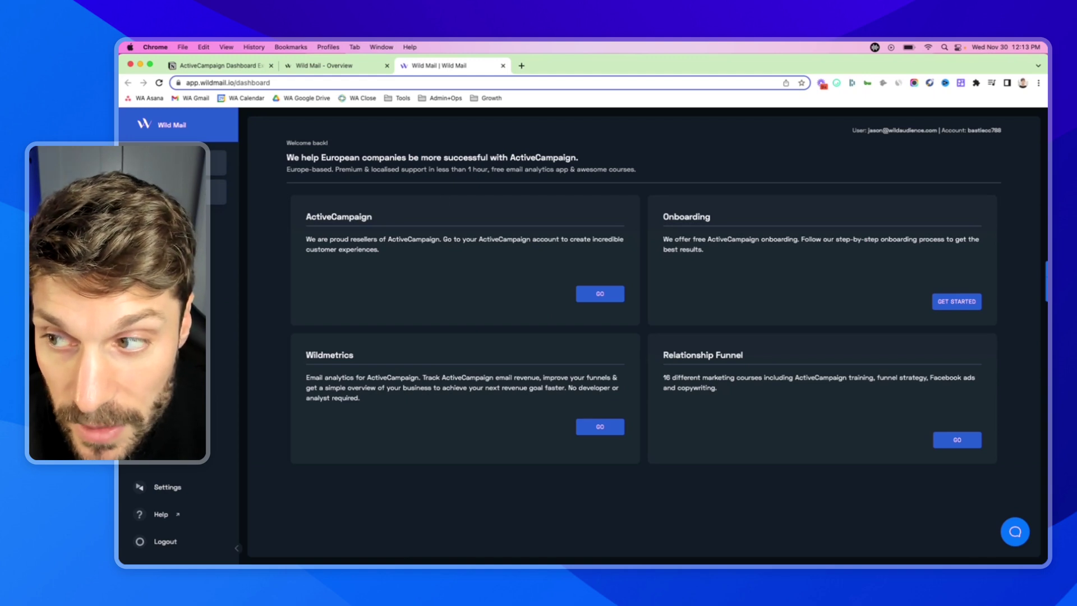
click(168, 192)
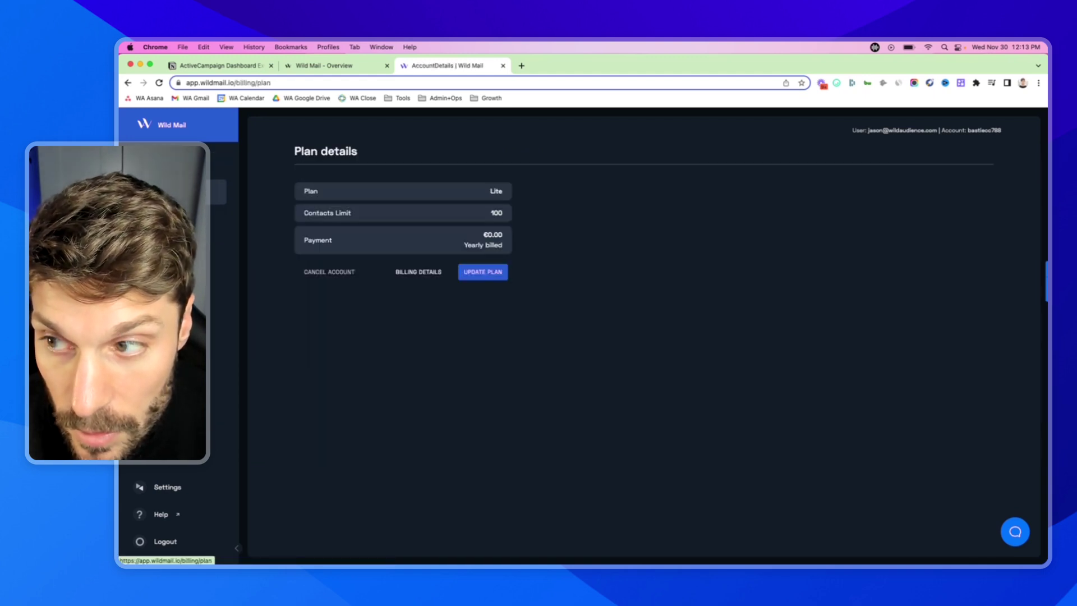
click(168, 159)
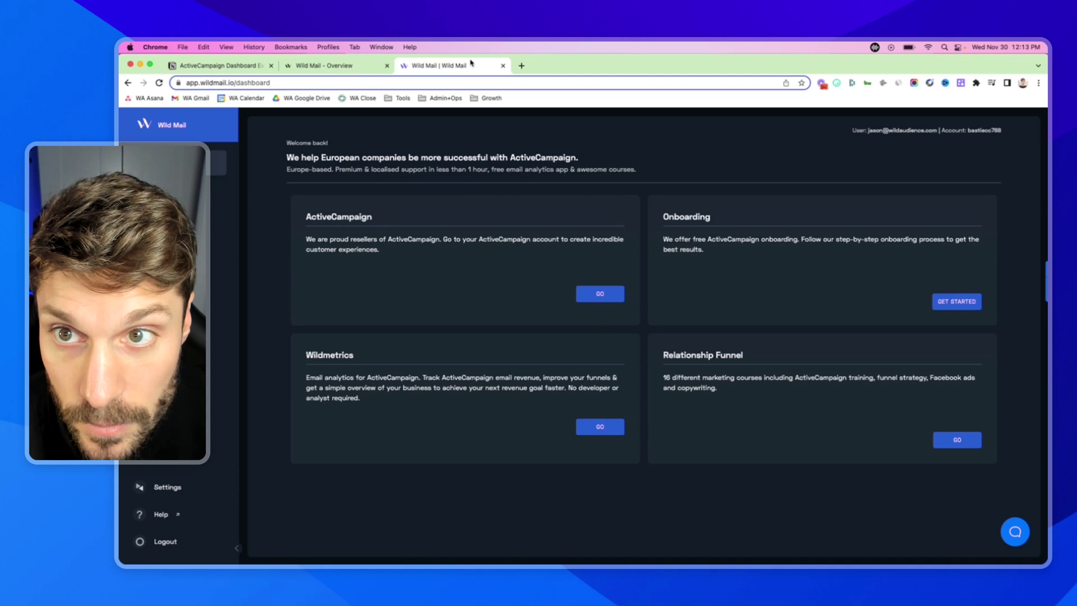
click(503, 65)
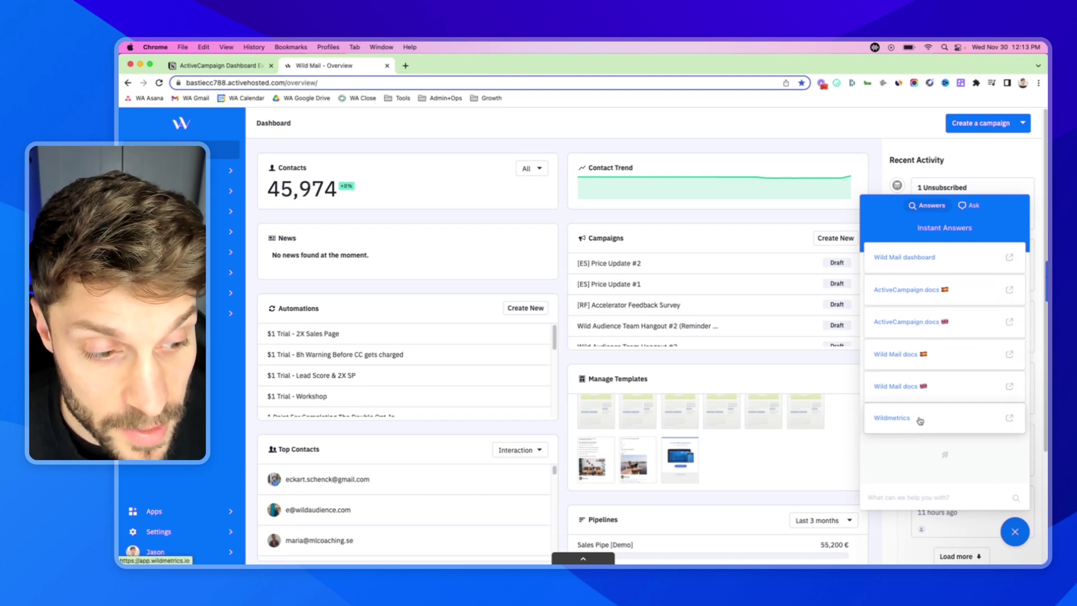
View the help panel's Ask message form, then close the help panel.
click(975, 207)
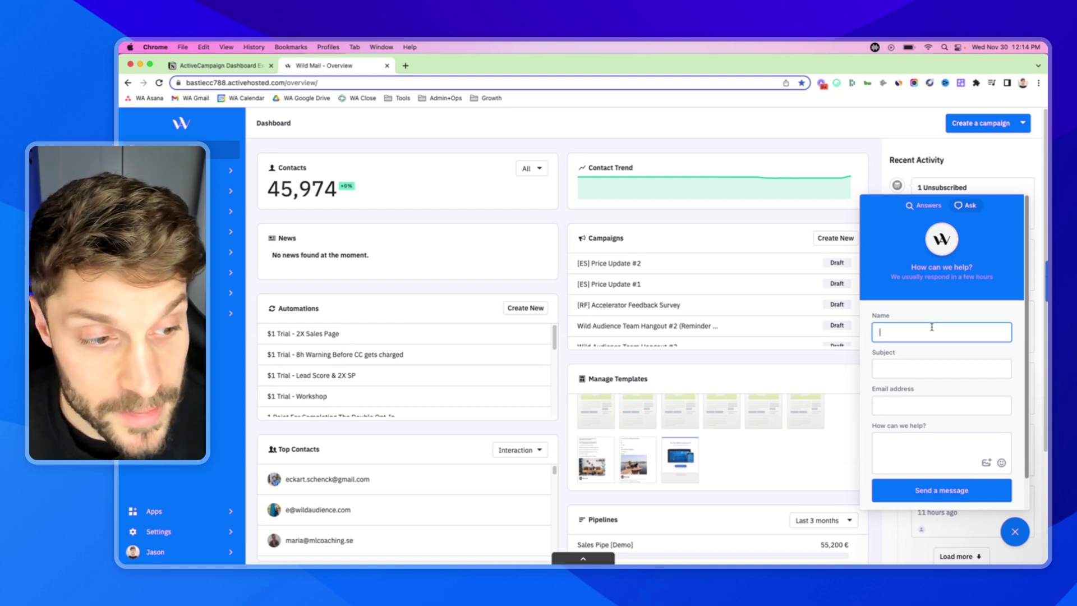
click(1015, 532)
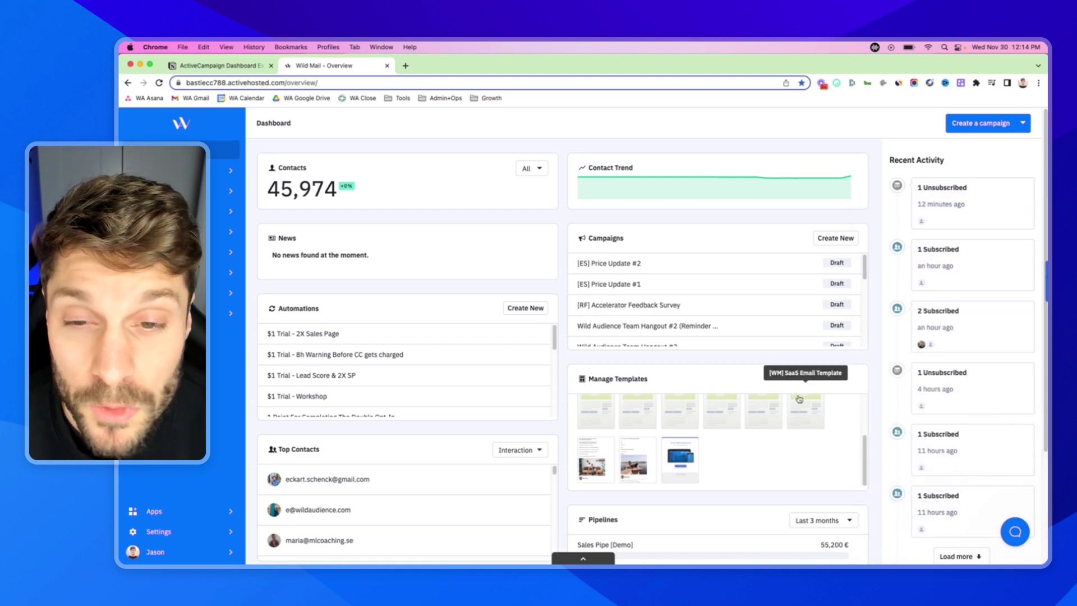